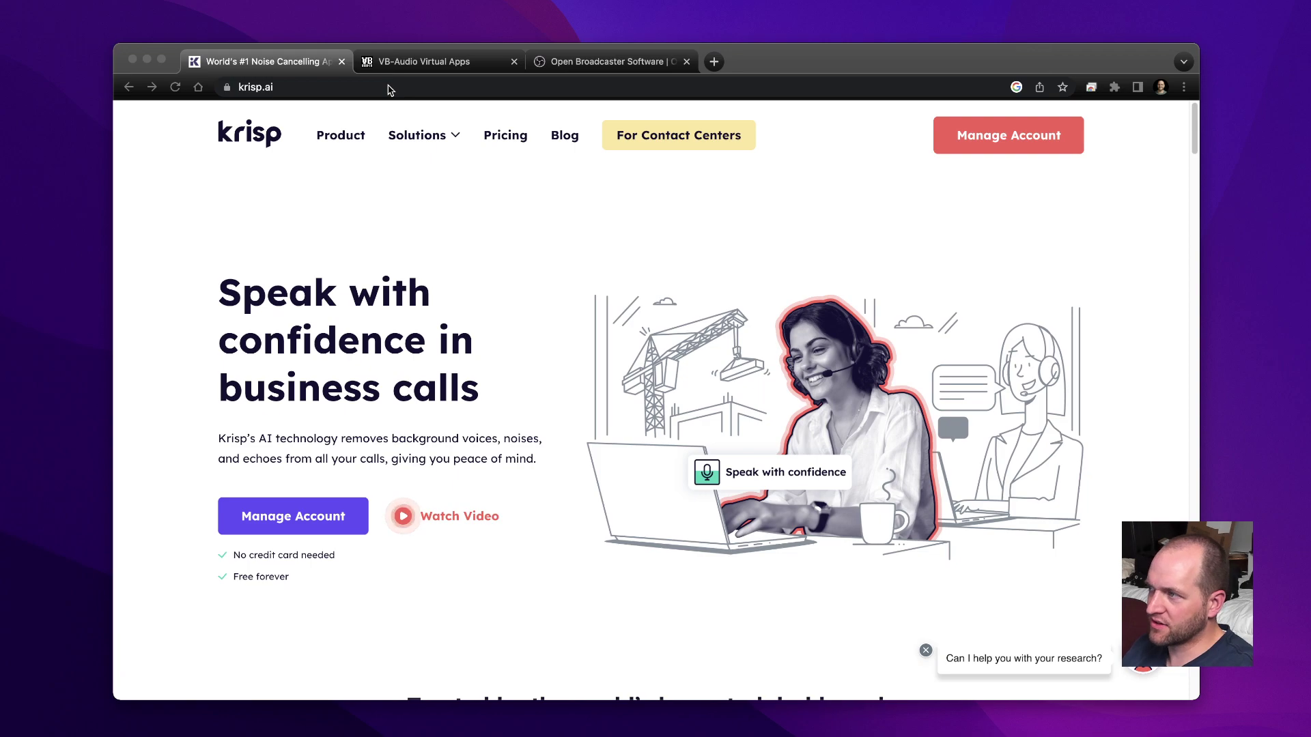
Review the websites of the required tools: Krisp, the VB-CABLE virtual audio device and OBS Studio.
{"action": "left_click", "coordinate": [431, 67]}
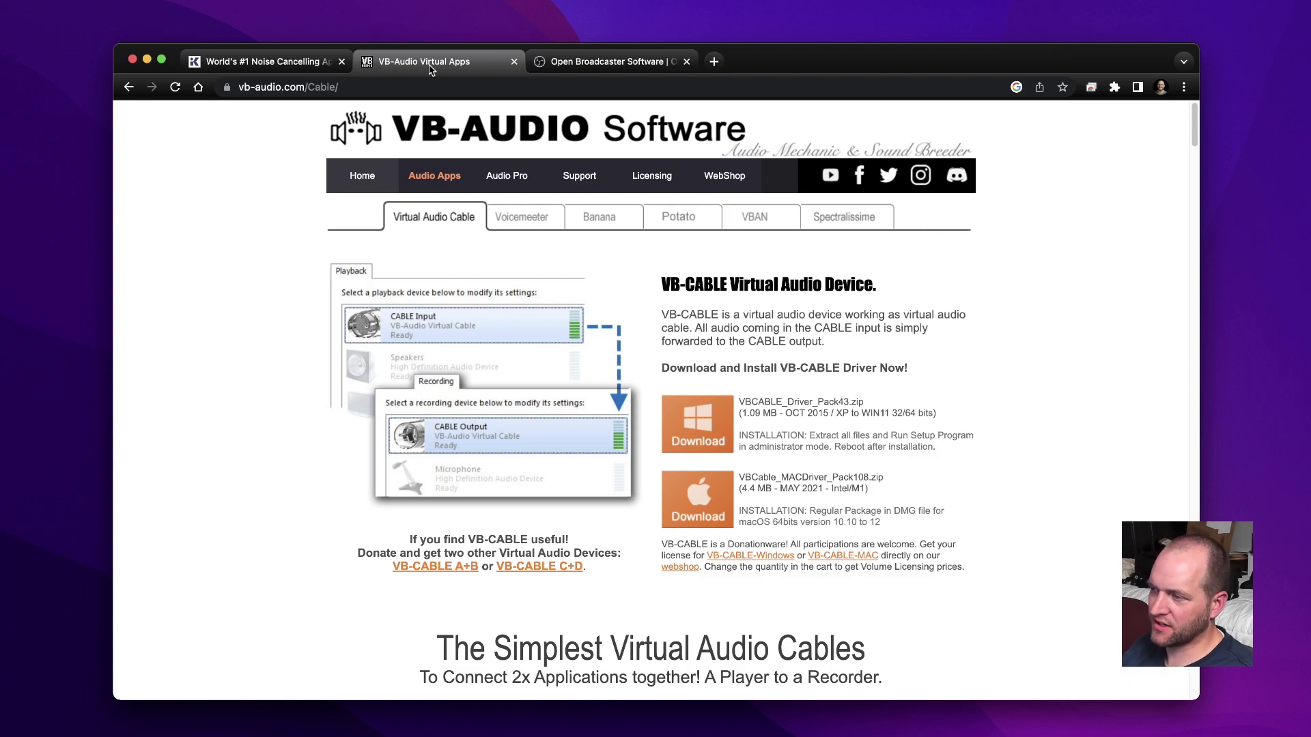
{"action": "left_click", "coordinate": [611, 66]}
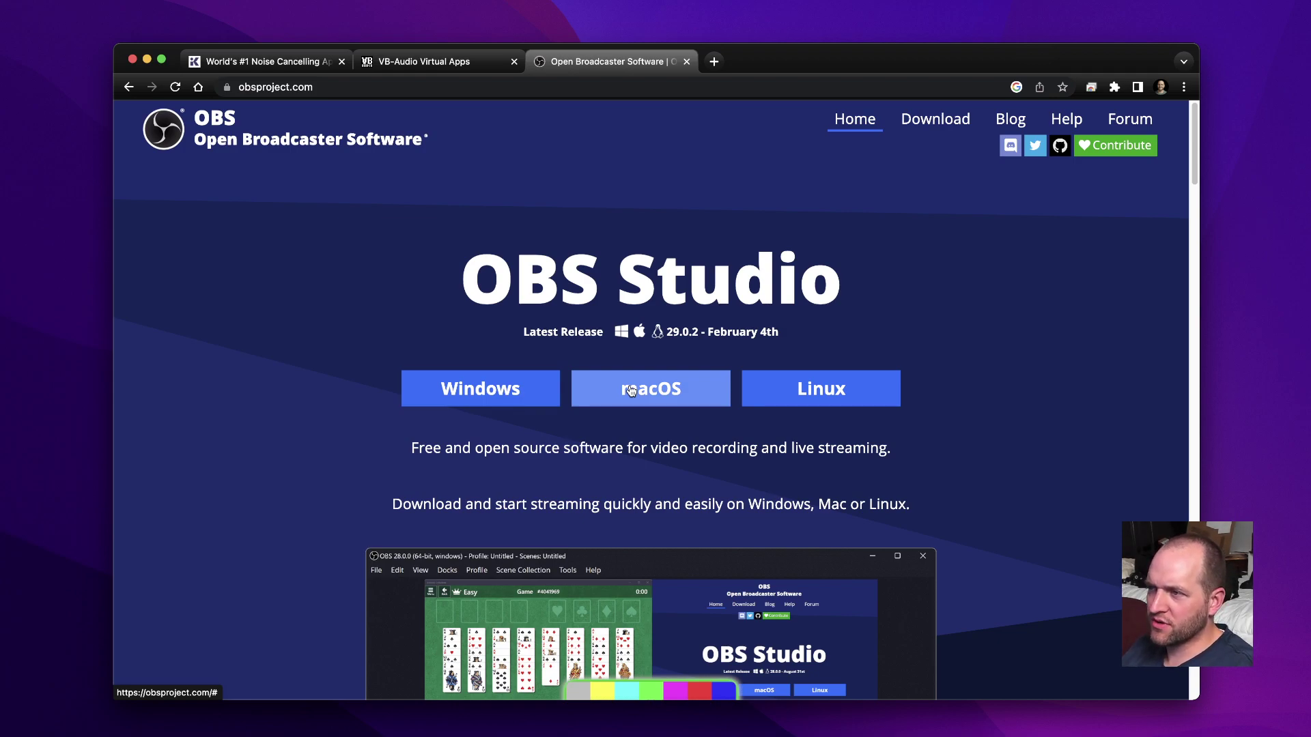
{"action": "left_click", "coordinate": [302, 68]}
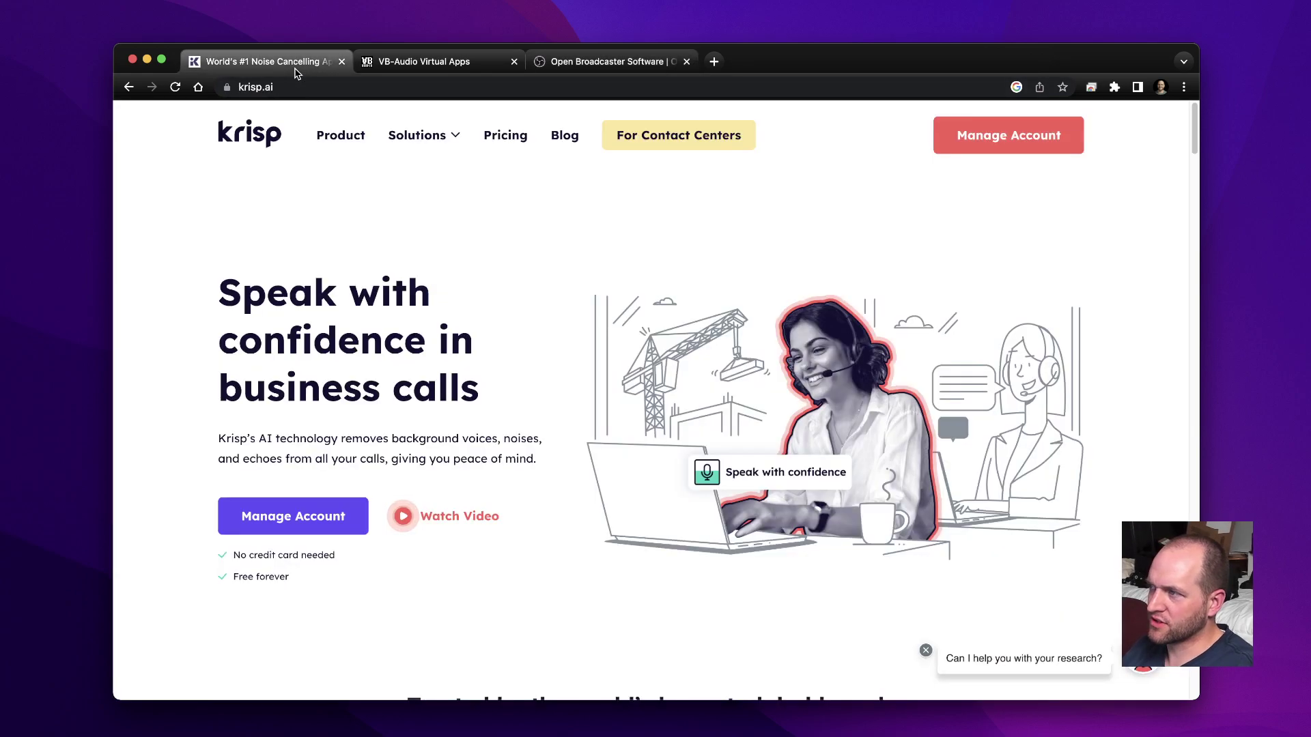
{"action": "left_click", "coordinate": [411, 68]}
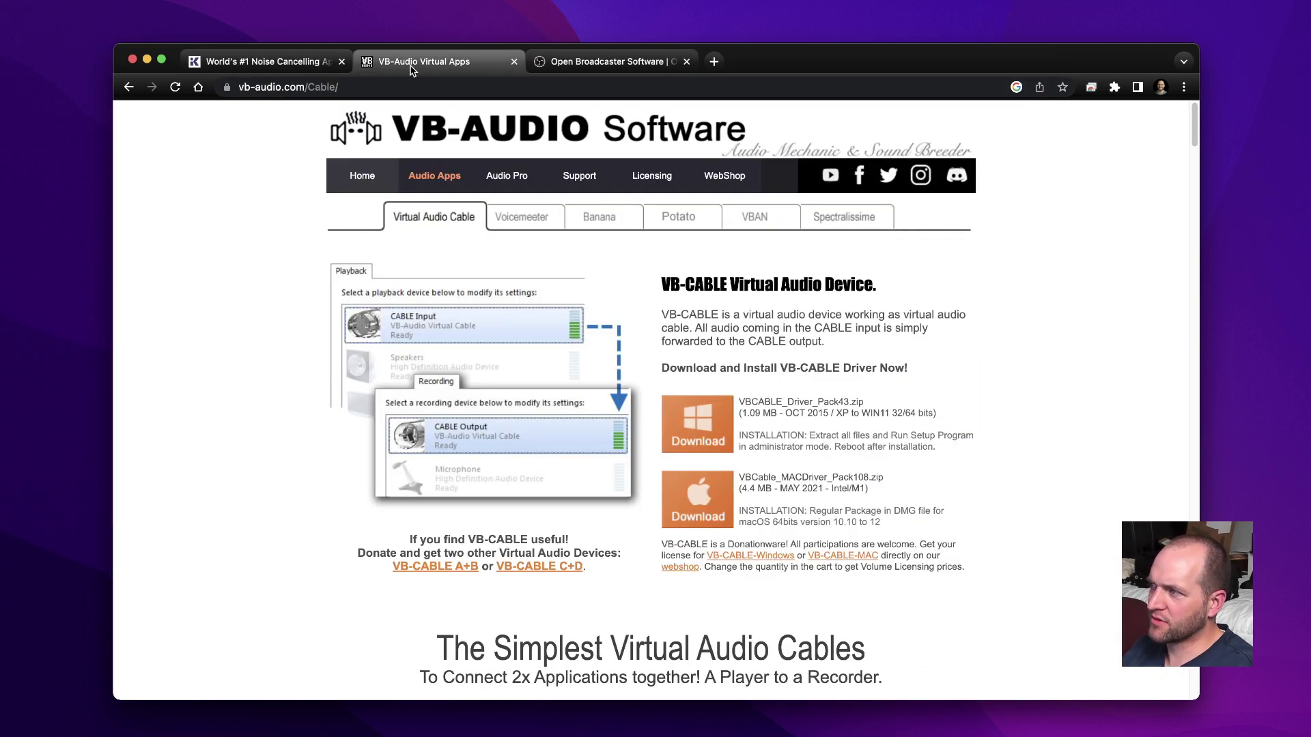
{"action": "left_click", "coordinate": [560, 65]}
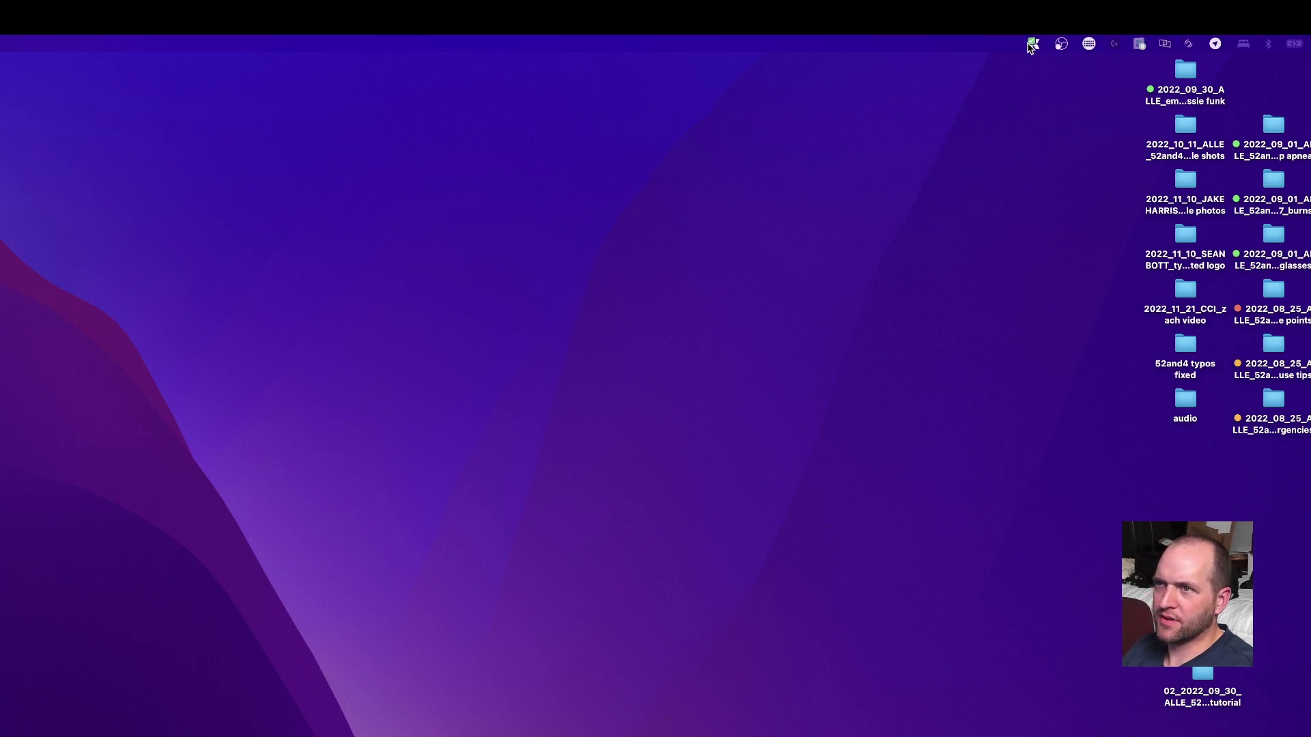
Open Krisp's preferences, check the noise cancellation mode in the audio settings, and close the preferences.
{"action": "left_click", "coordinate": [1034, 43]}
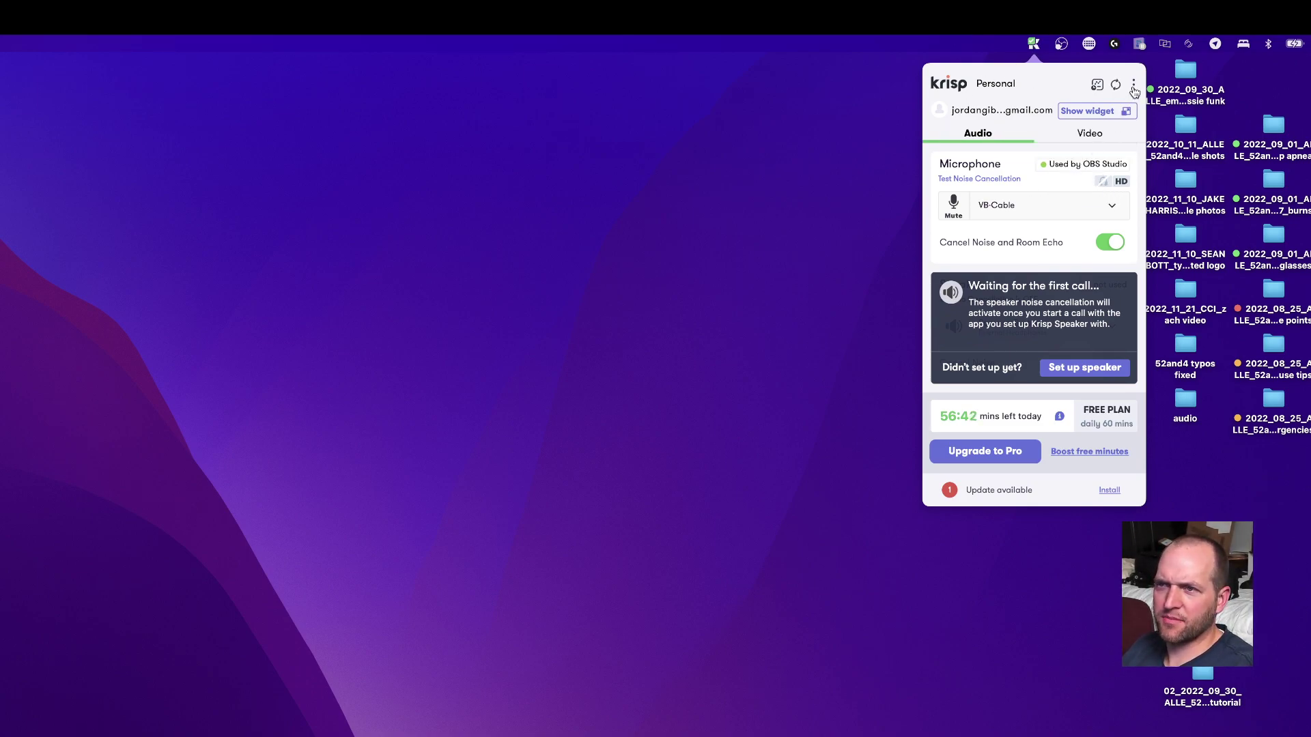
{"action": "left_click", "coordinate": [1133, 86]}
{"action": "left_click", "coordinate": [1068, 108]}
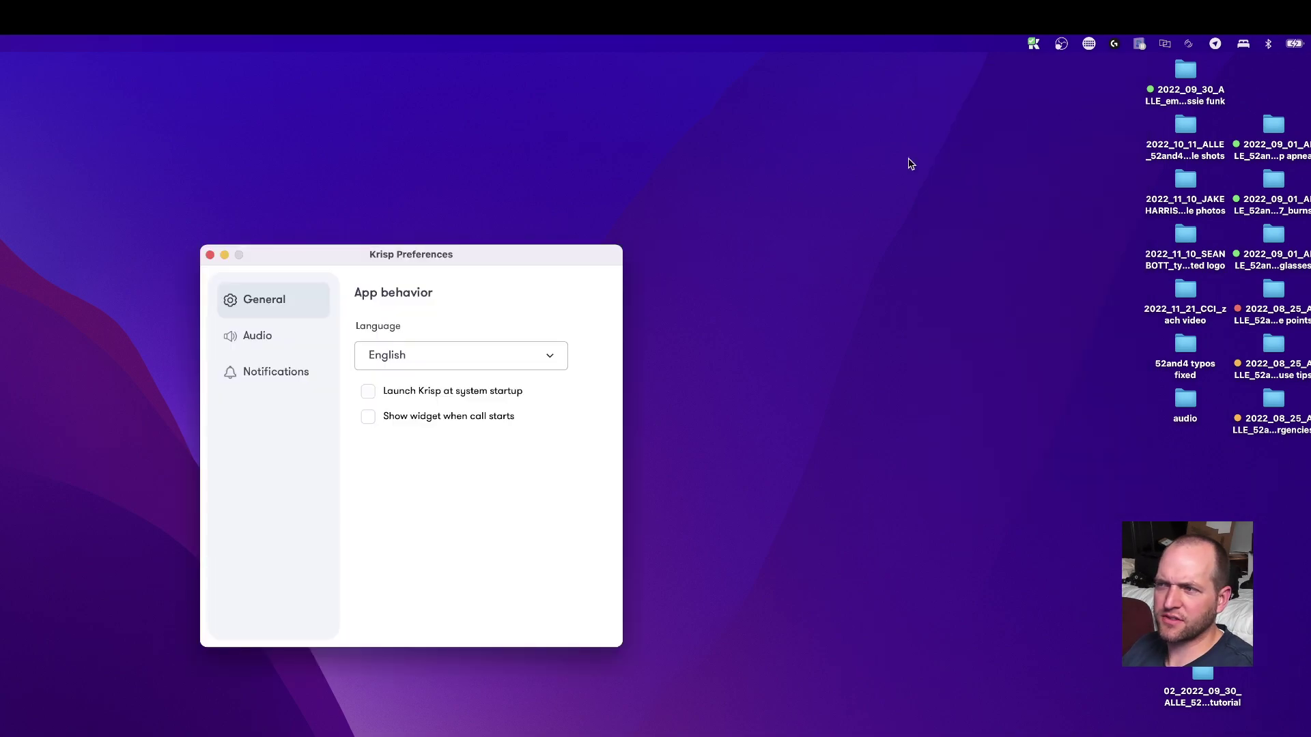
{"action": "left_click", "coordinate": [266, 338]}
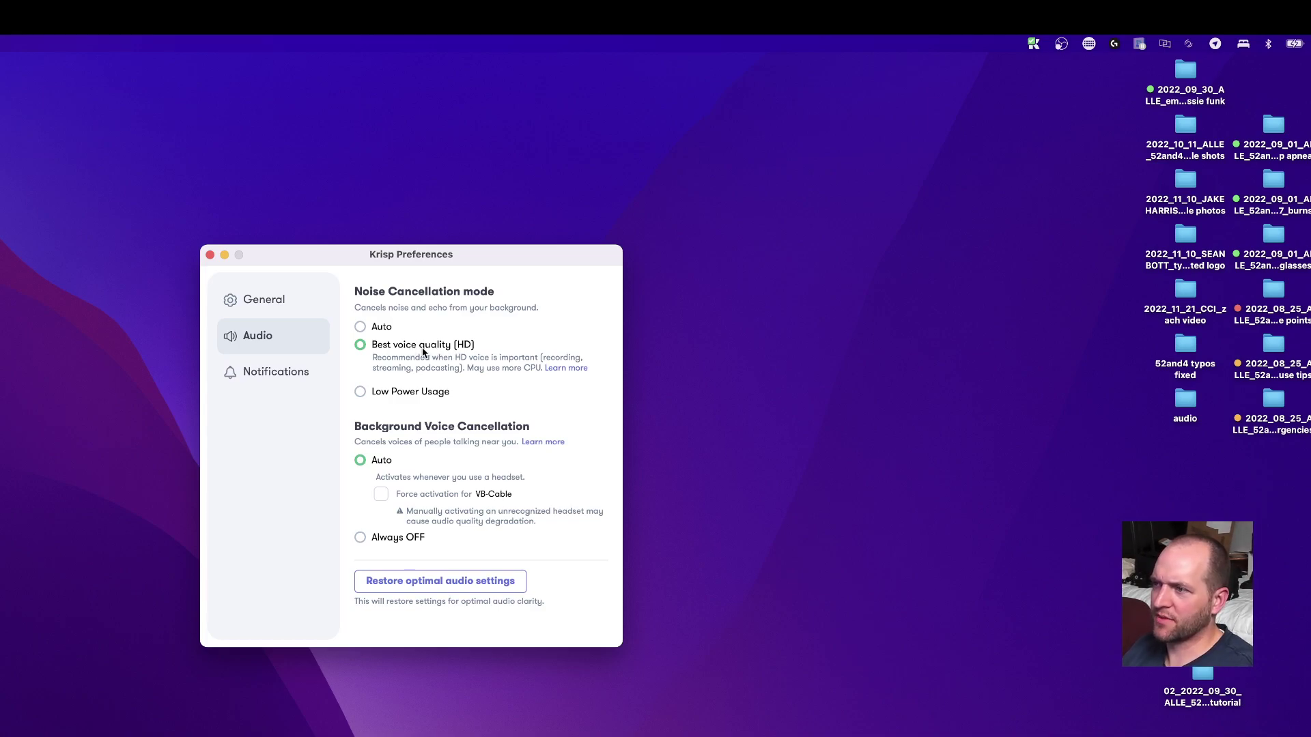
{"action": "left_click", "coordinate": [287, 316]}
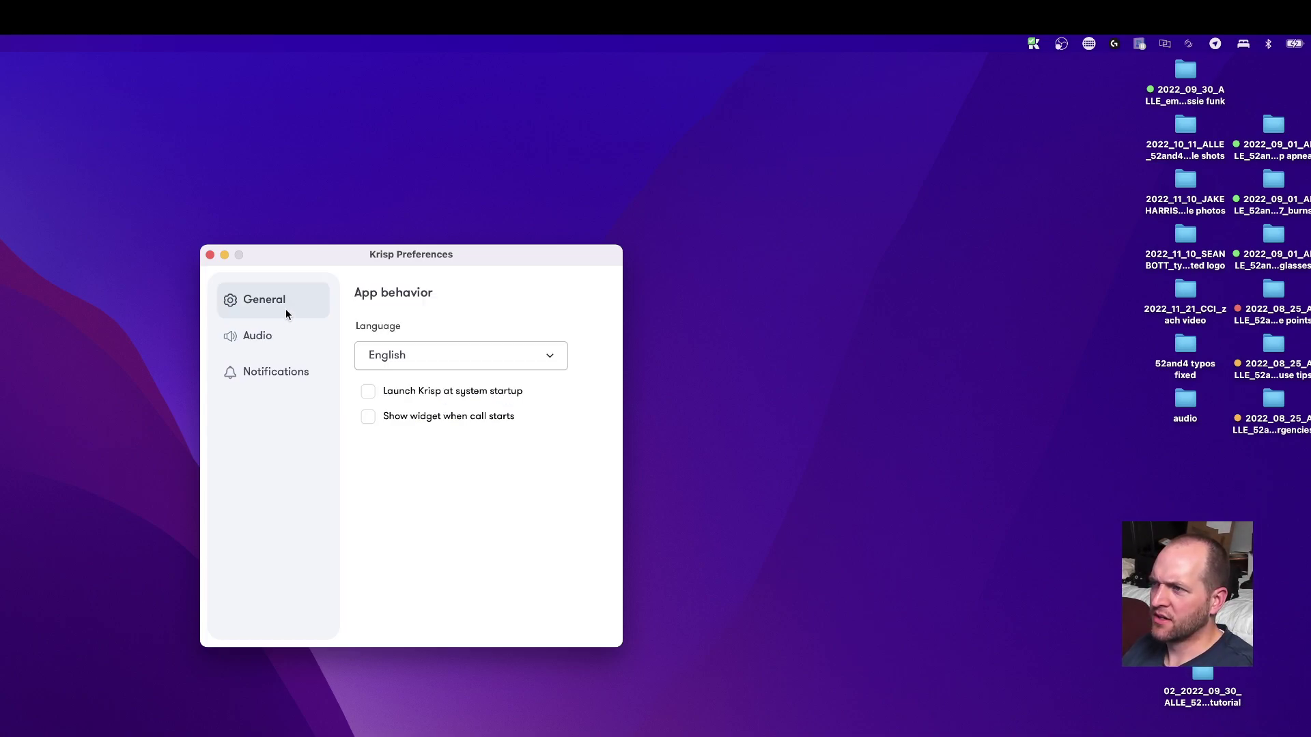
{"action": "left_click", "coordinate": [211, 255]}
Check the microphone choices and the options menu in Krisp, and close its panel.
{"action": "left_click", "coordinate": [1033, 44]}
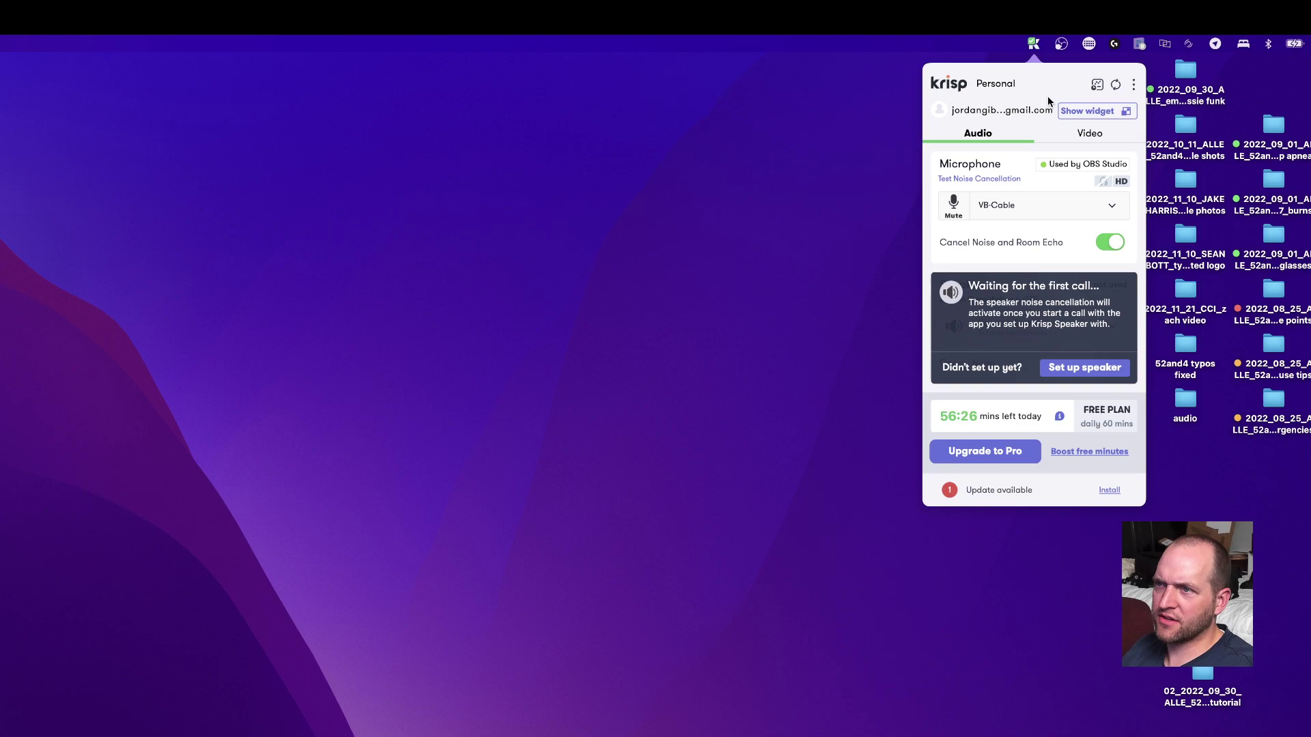
{"action": "left_click", "coordinate": [1116, 209]}
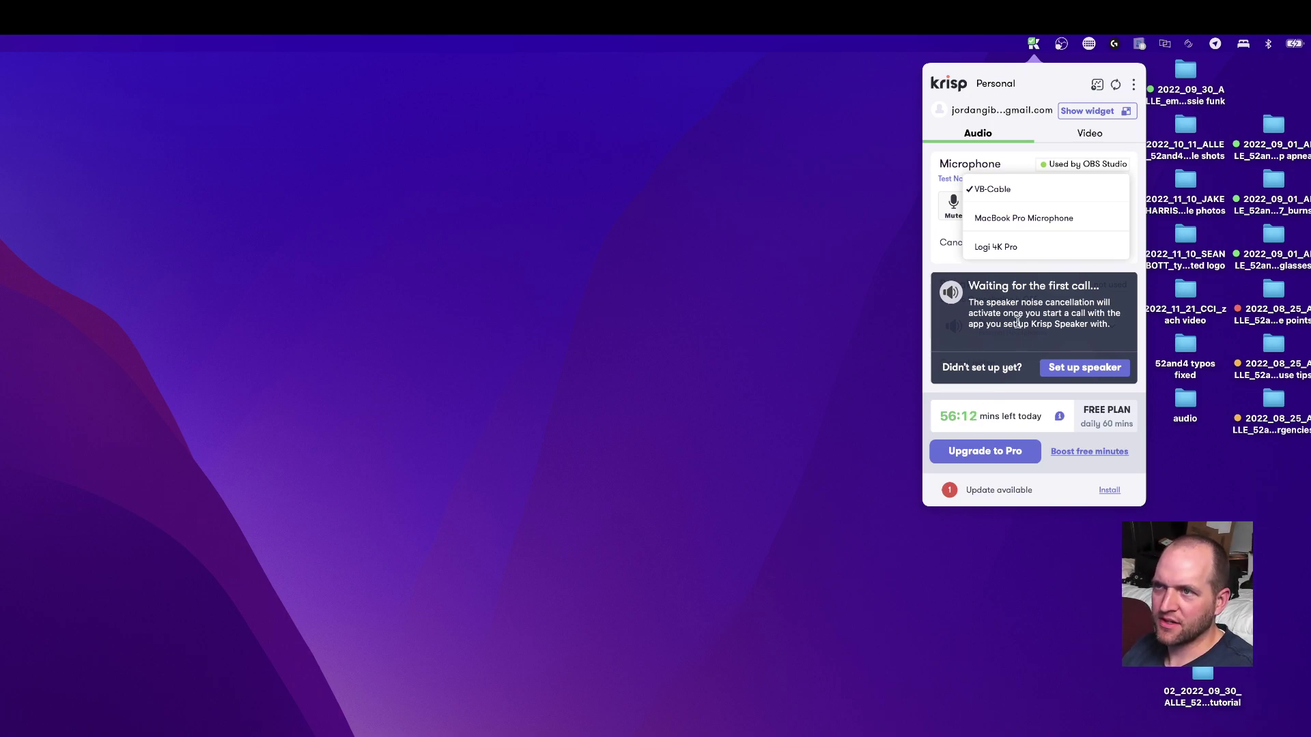
{"action": "left_click", "coordinate": [1133, 84]}
{"action": "left_click", "coordinate": [1133, 84]}
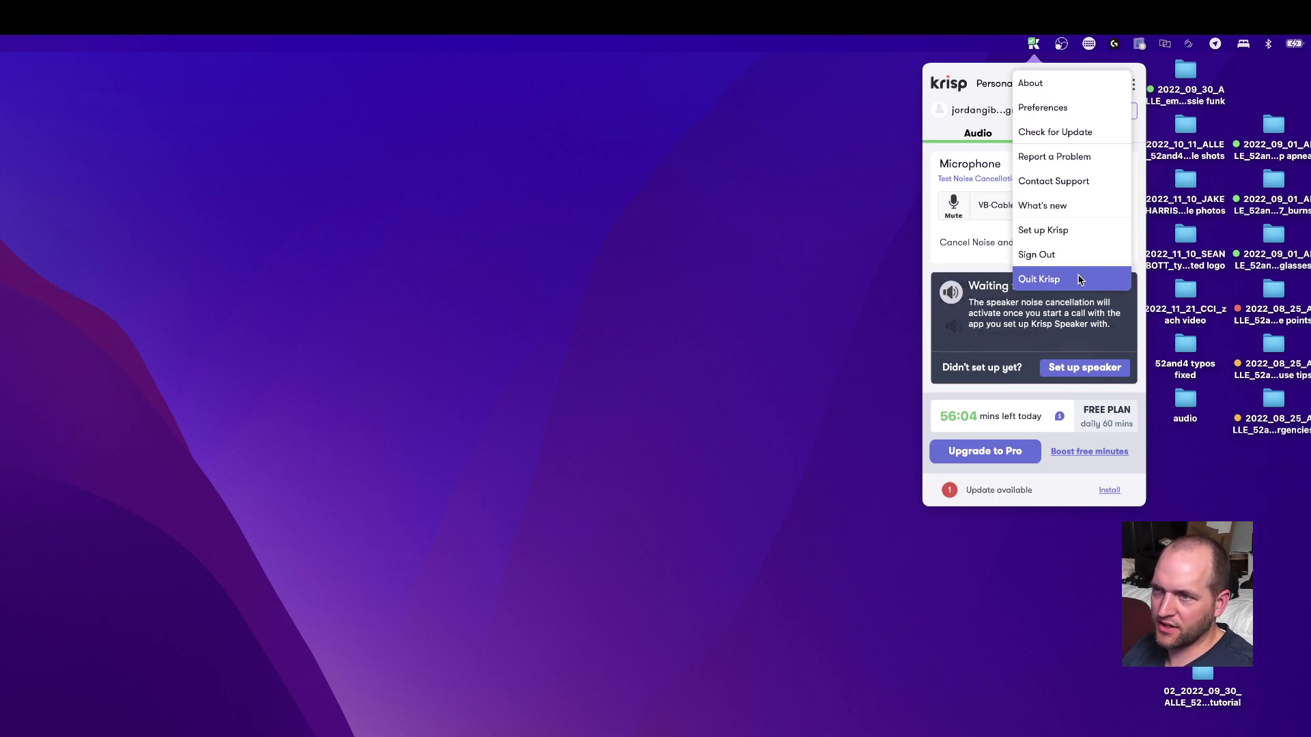
{"action": "left_click", "coordinate": [984, 83]}
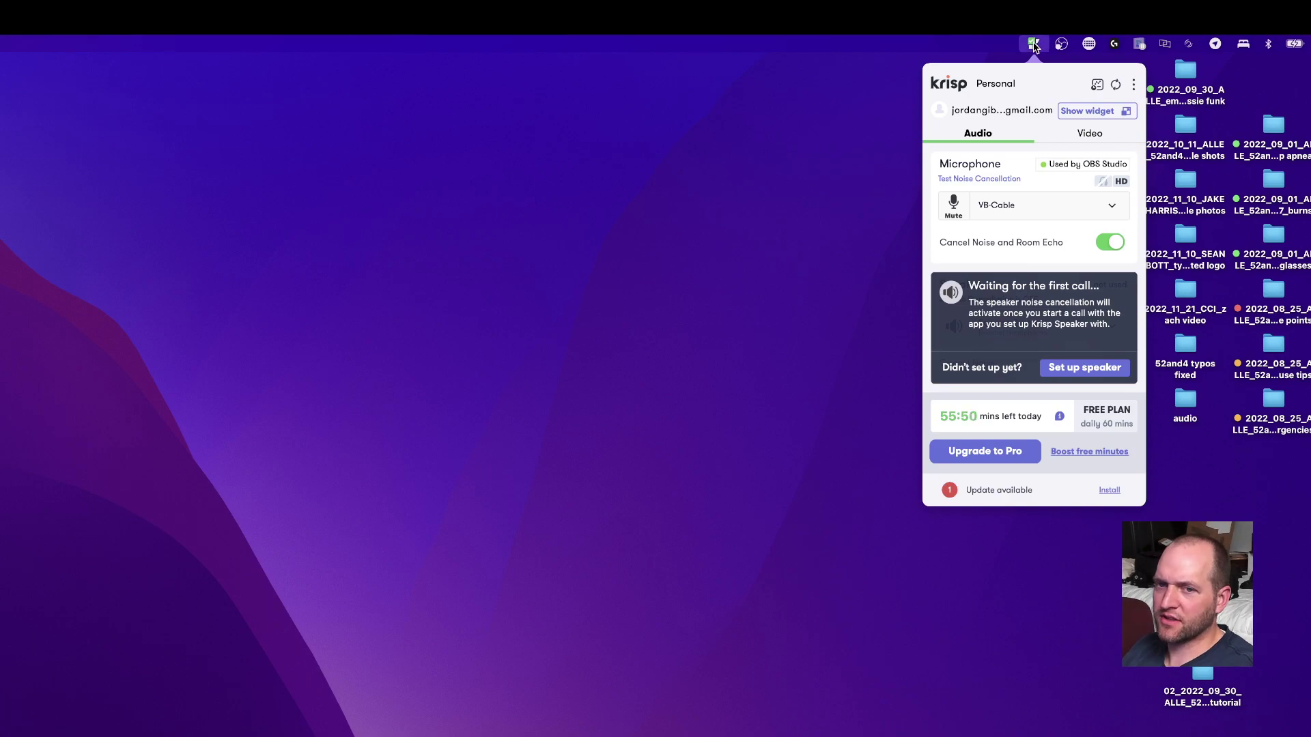
{"action": "left_click", "coordinate": [905, 312]}
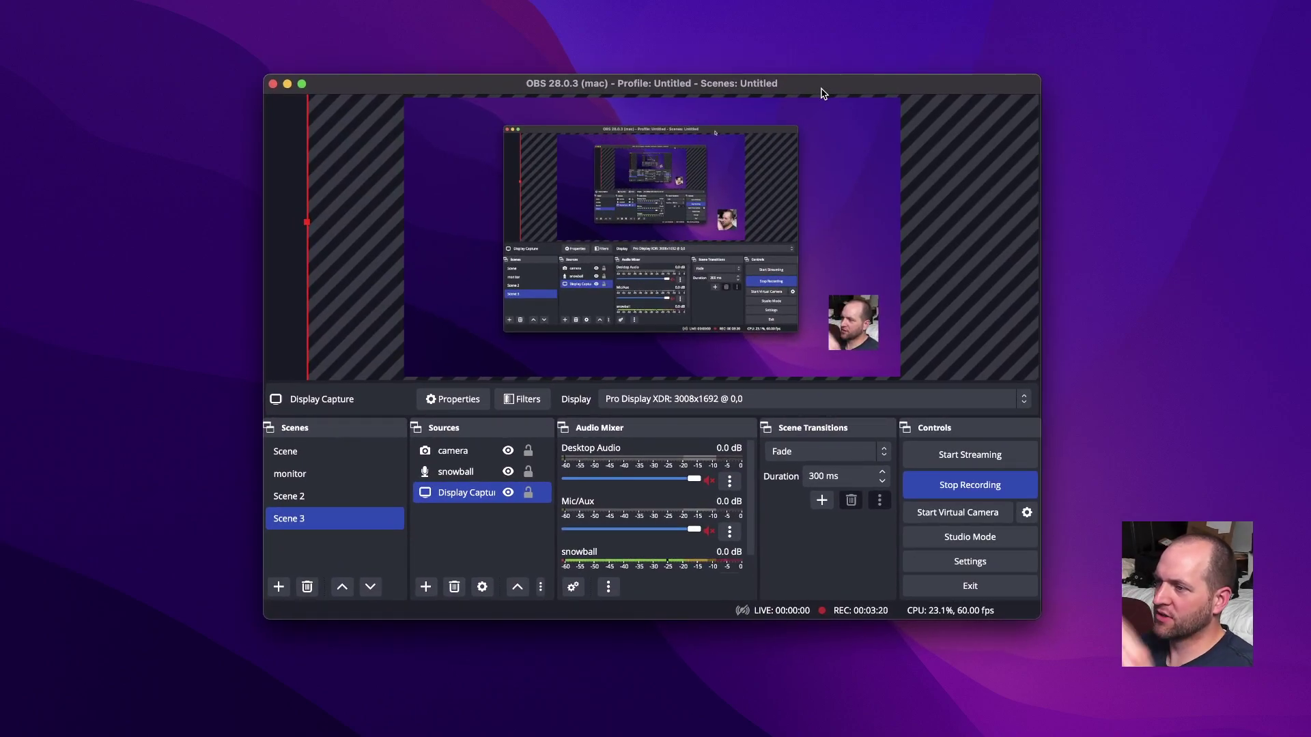
Switch to OBS, set the audio monitoring device to VB-Cable, and save the settings.
{"action": "left_click_drag", "start_coordinate": [822, 89], "coordinate": [792, 88]}
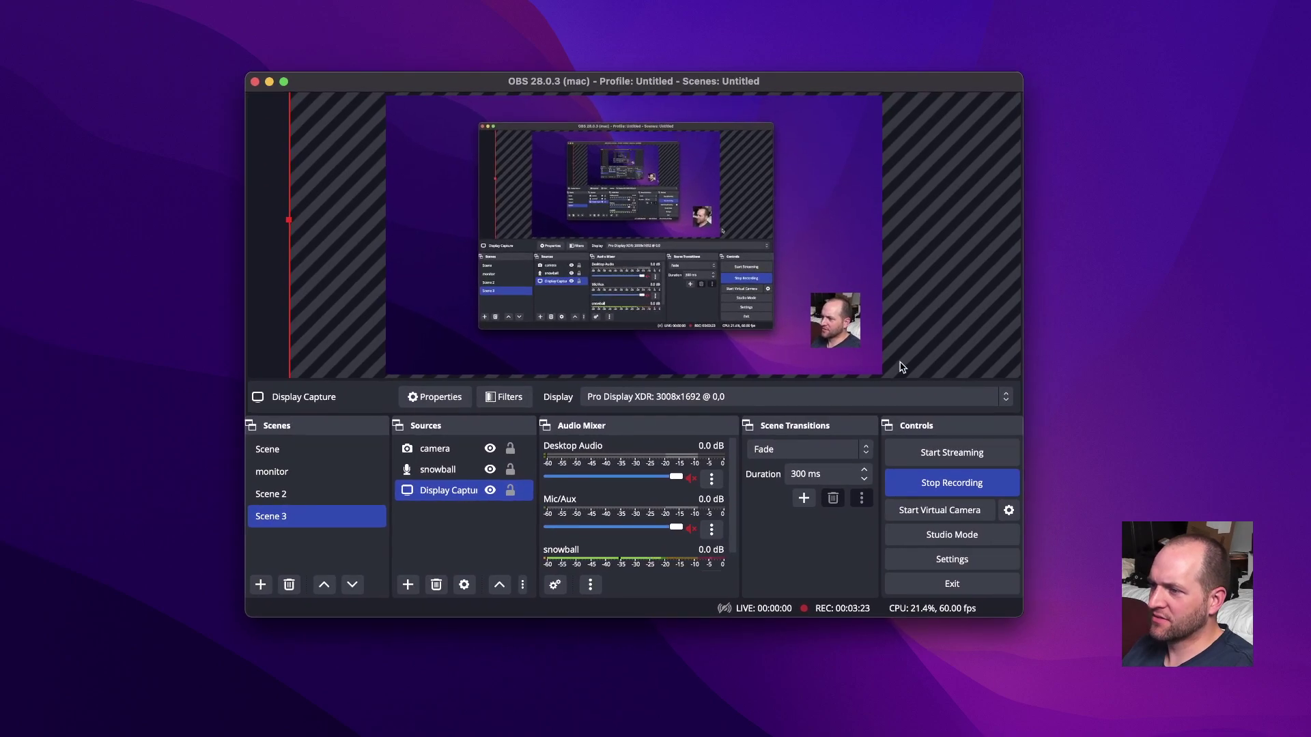
{"action": "left_click", "coordinate": [988, 561]}
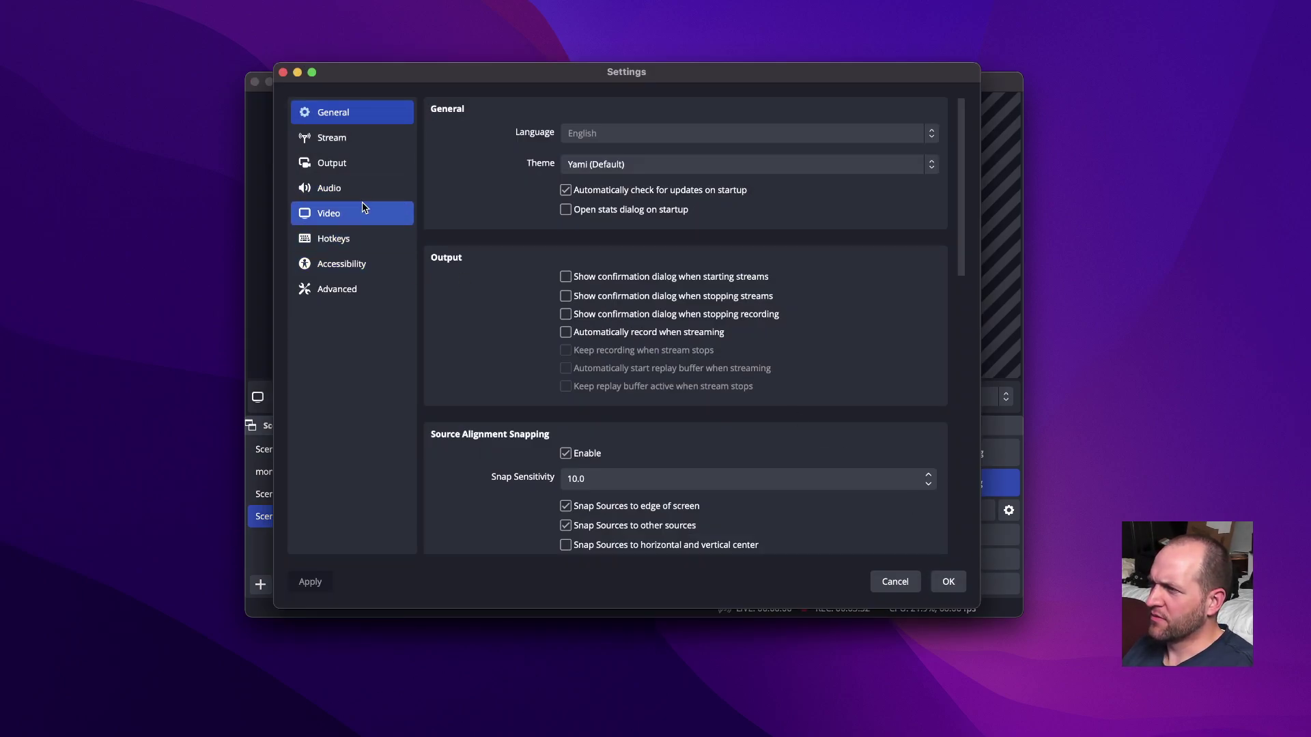
{"action": "left_click", "coordinate": [364, 207]}
{"action": "left_click", "coordinate": [379, 193]}
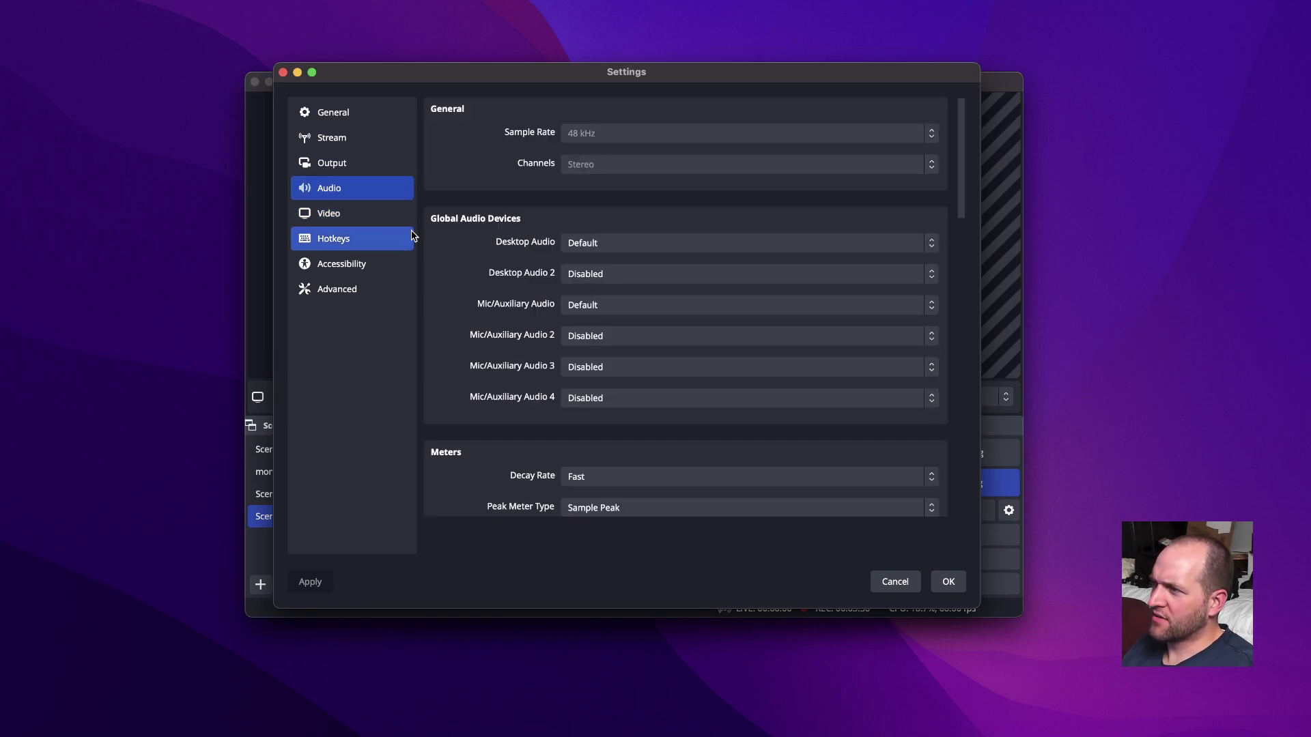
{"action": "scroll", "coordinate": [434, 306], "scroll_direction": "down", "scroll_amount": 5}
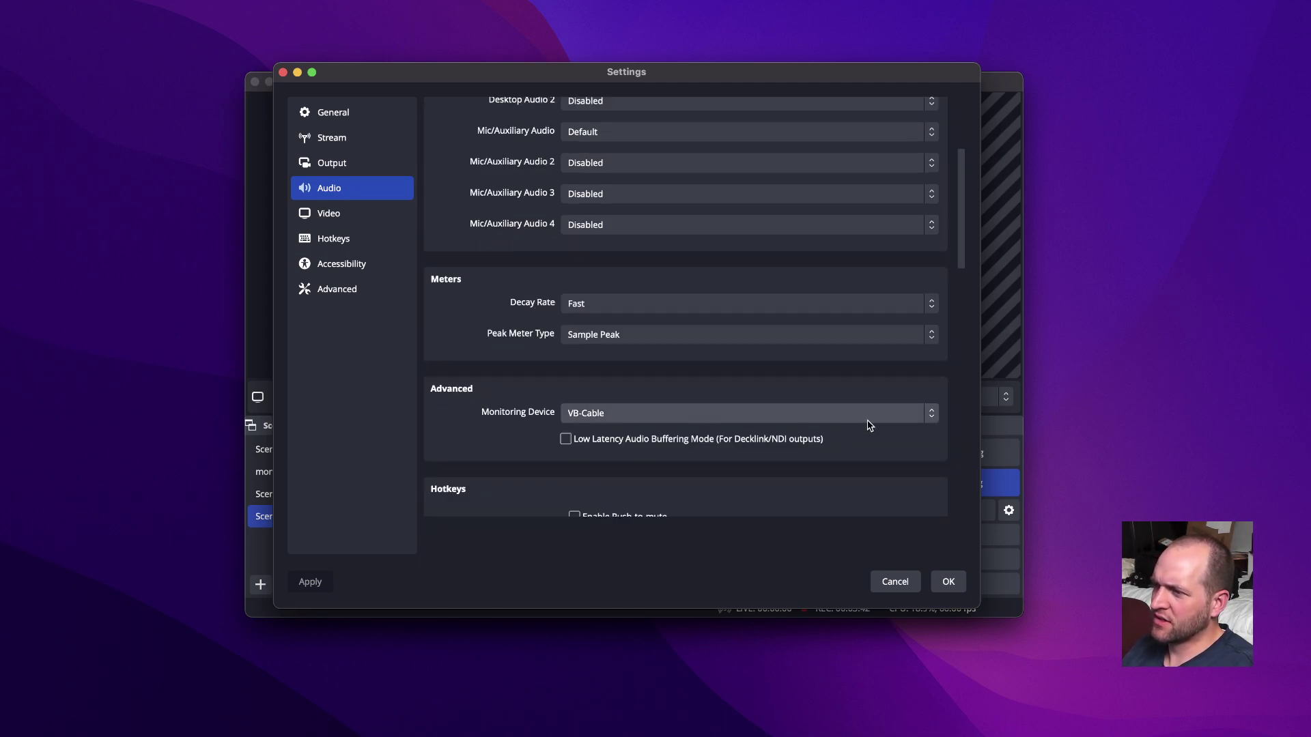
{"action": "left_click", "coordinate": [891, 418]}
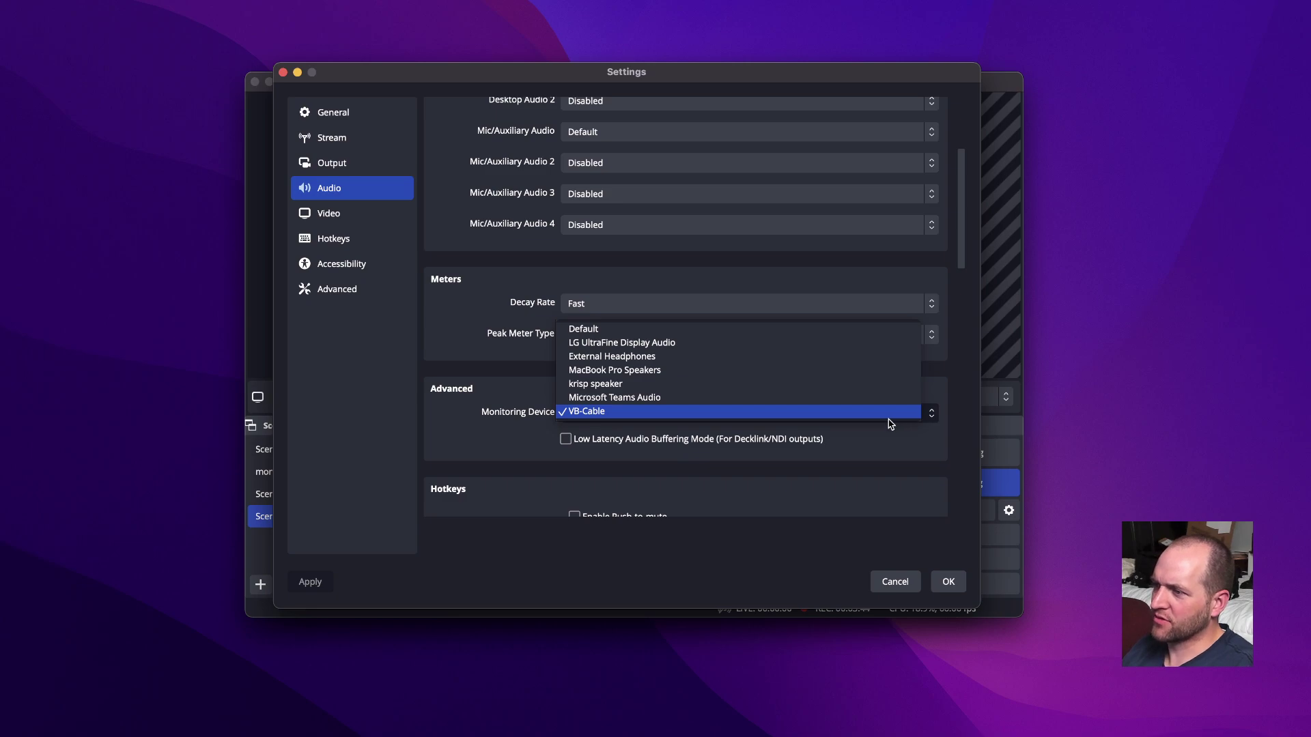
{"action": "left_click", "coordinate": [880, 417]}
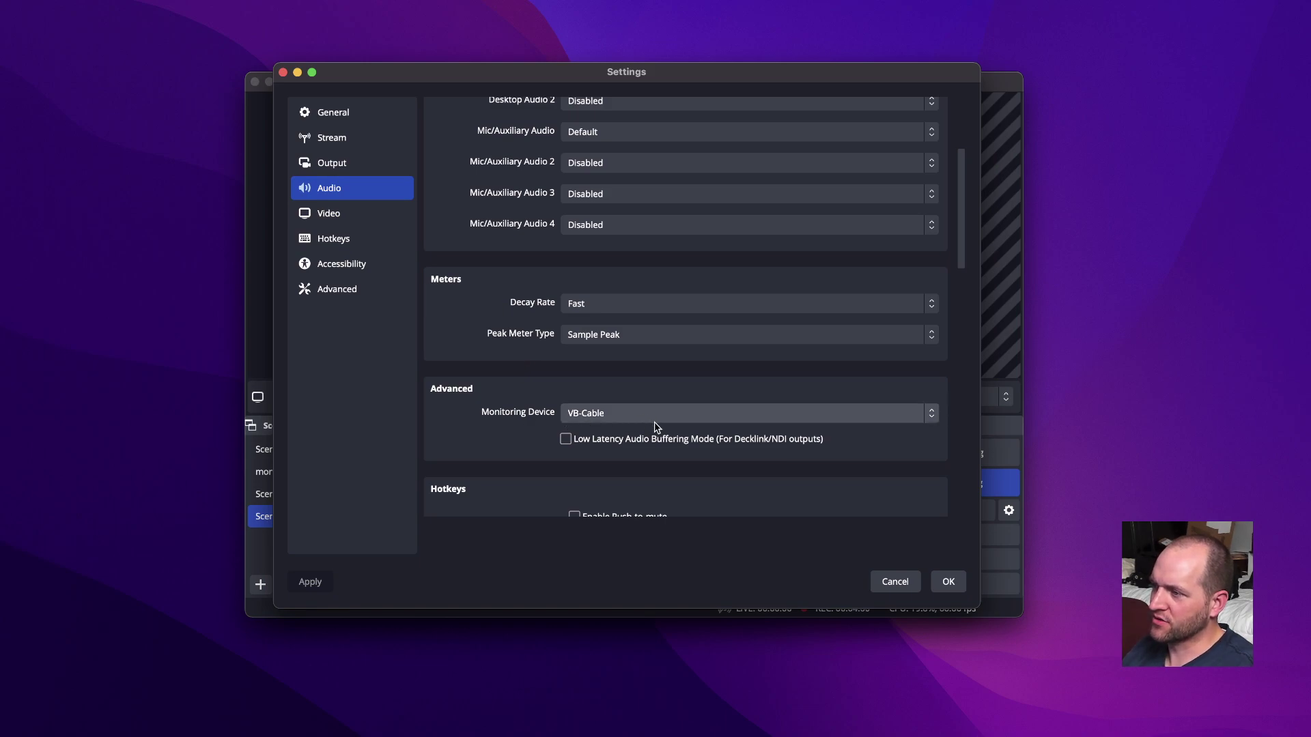
{"action": "left_click", "coordinate": [948, 582]}
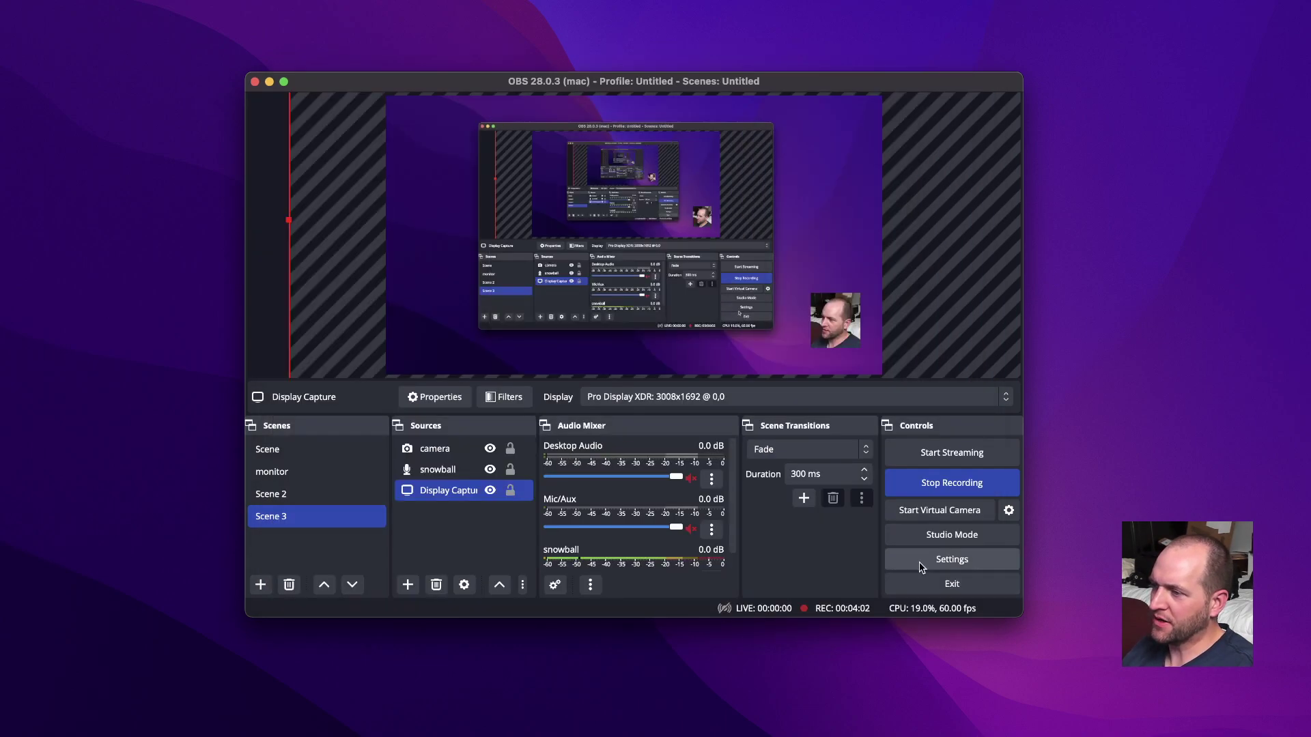
Add a new Media Source named "audio playback" to Scene 3.
{"action": "left_click", "coordinate": [437, 519]}
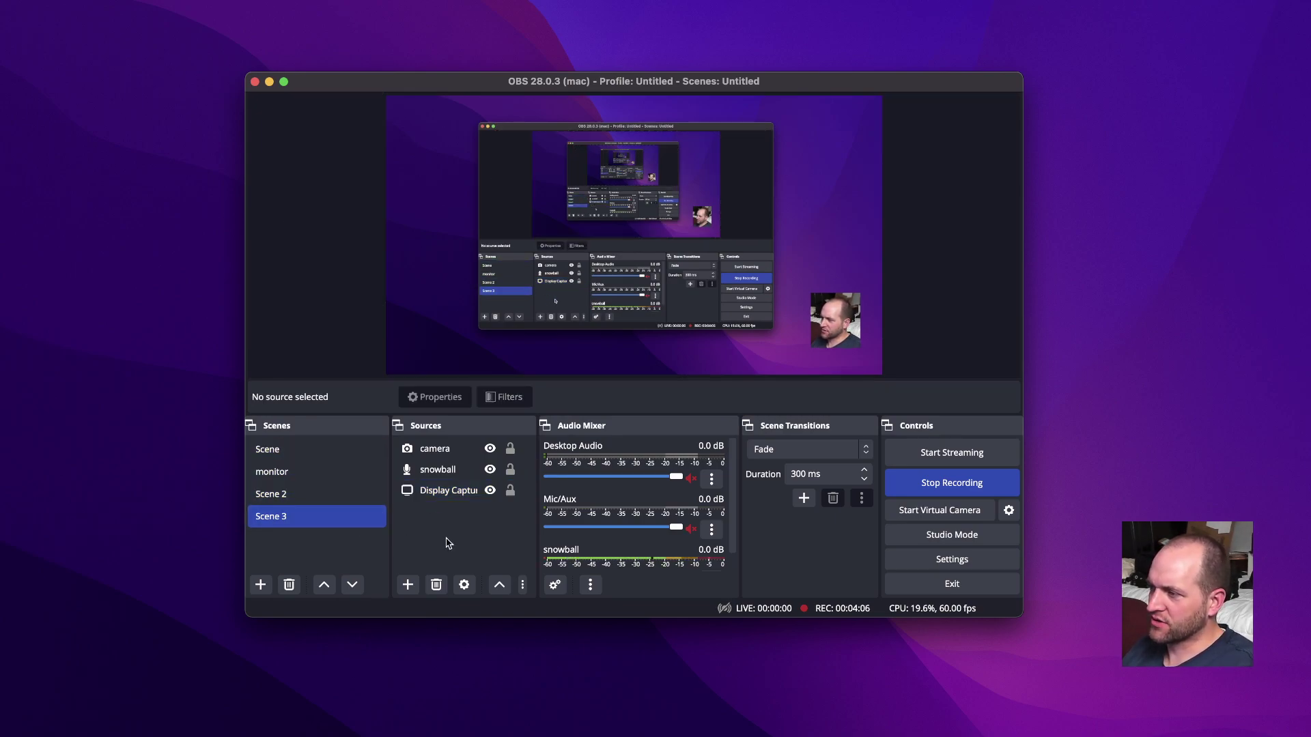
{"action": "left_click", "coordinate": [407, 584]}
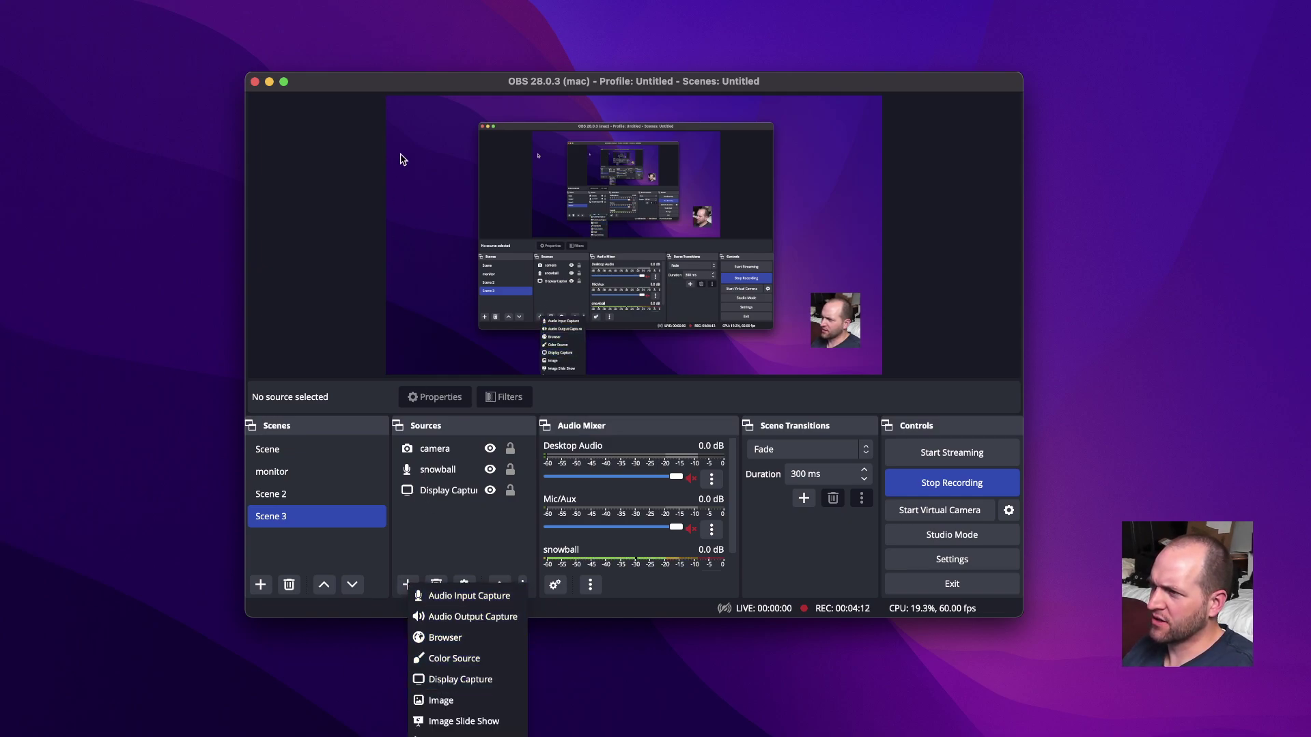
{"action": "left_click_drag", "start_coordinate": [440, 205], "coordinate": [447, 107]}
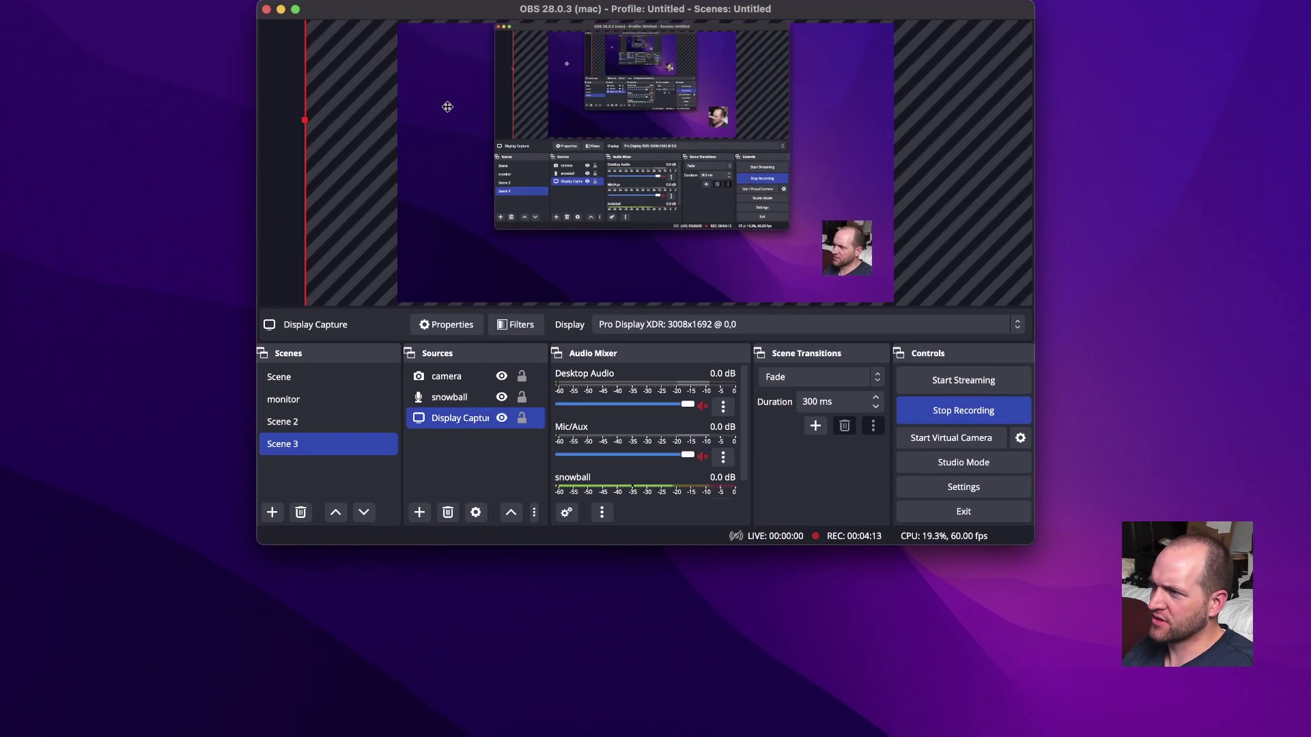
{"action": "left_click", "coordinate": [419, 512]}
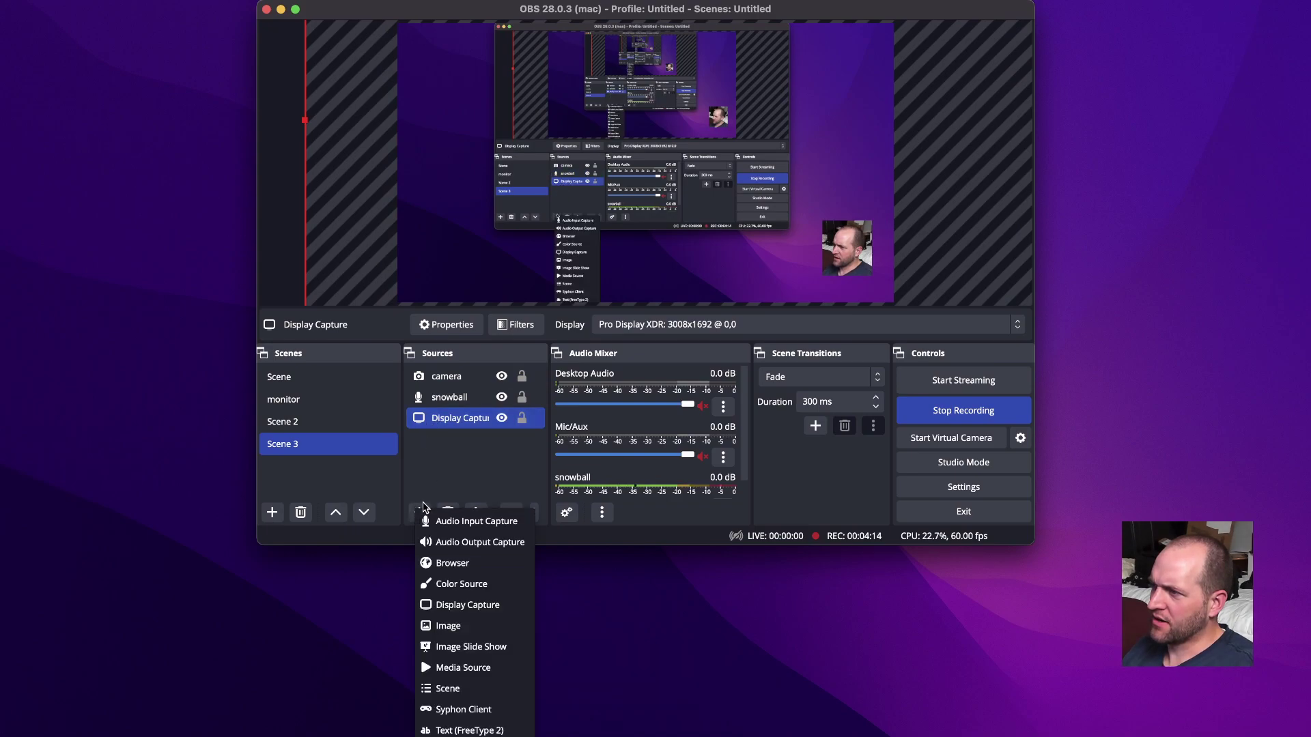
{"action": "left_click", "coordinate": [466, 668]}
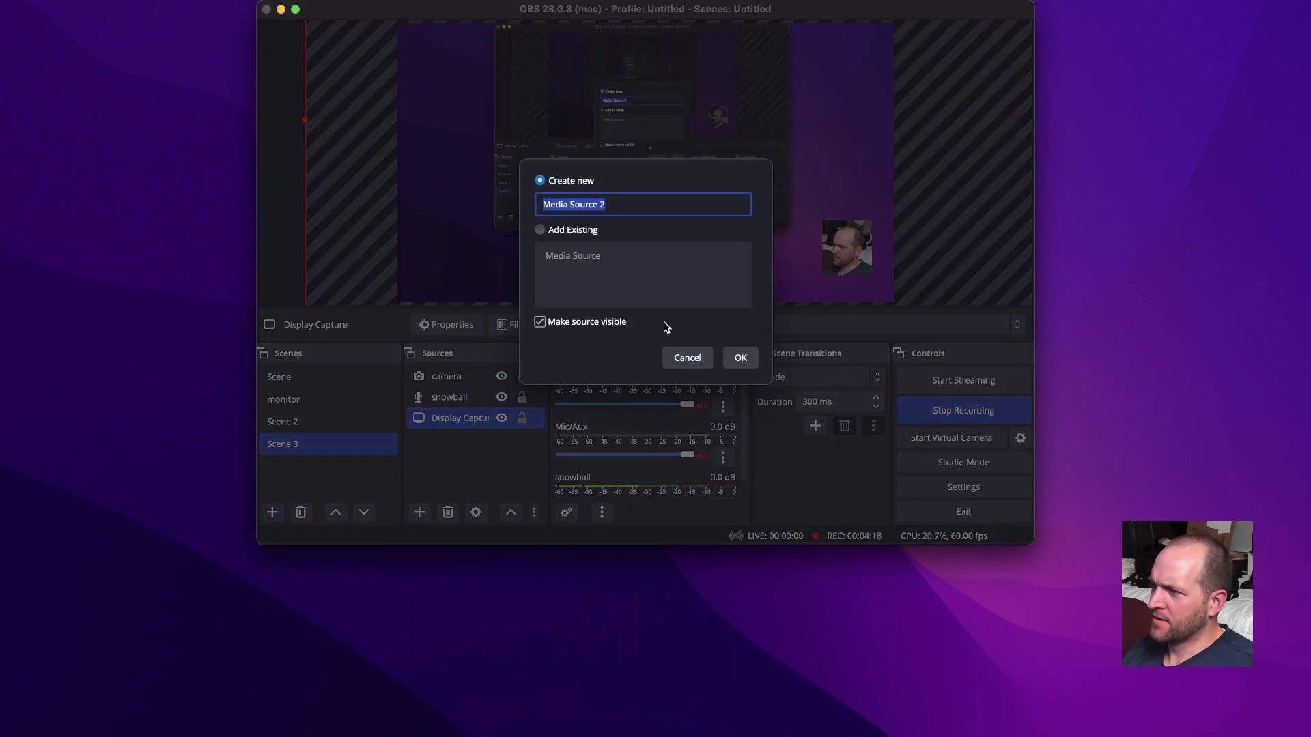
{"action": "type", "text": "u"}
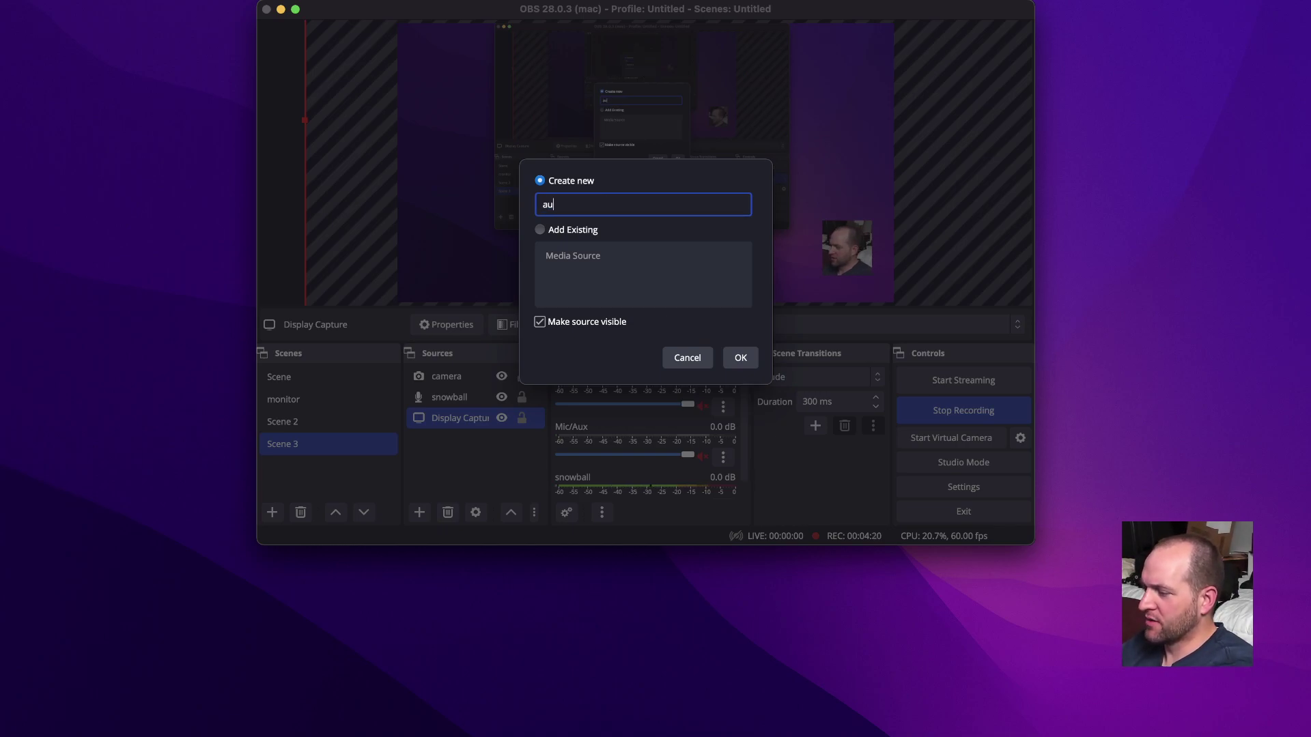
{"action": "type", "text": "udio playback"}
{"action": "key", "text": "Return"}
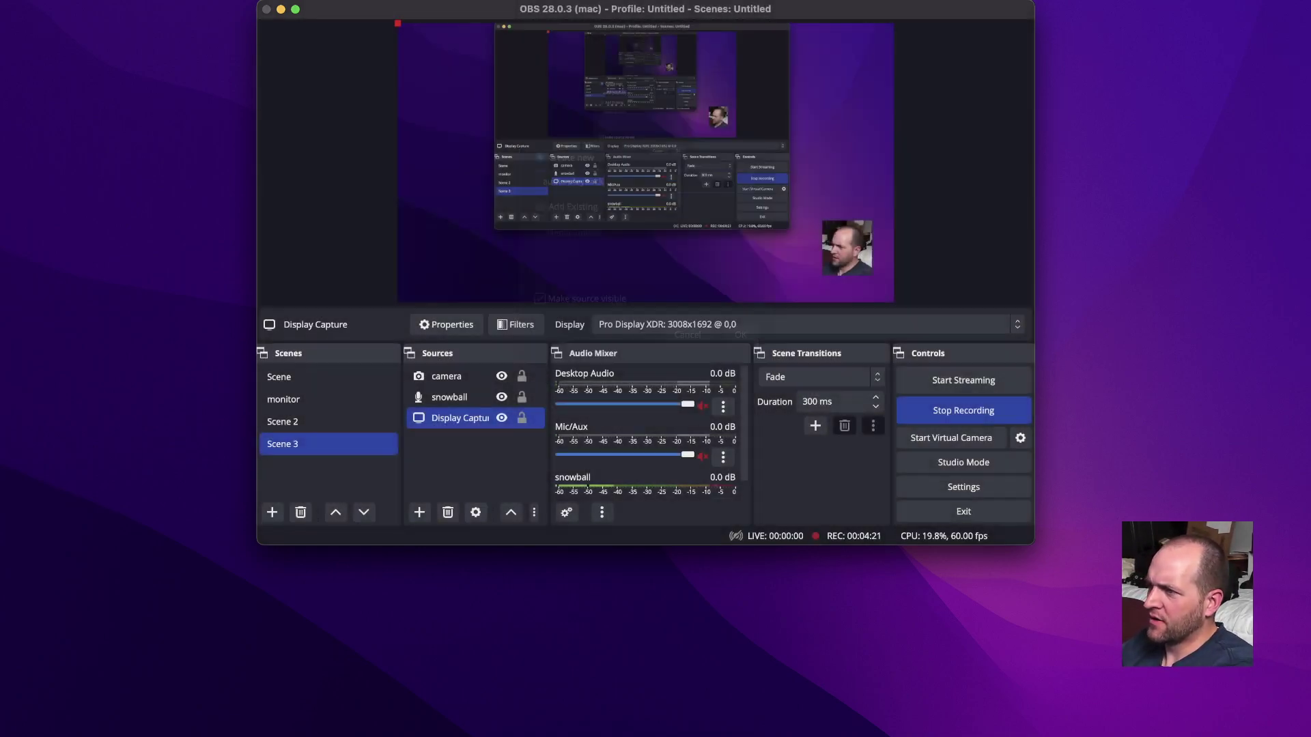
Load IMG_2111.MOV from the vlog 01 folder as the local file of the audio playback source.
{"action": "left_click", "coordinate": [981, 310]}
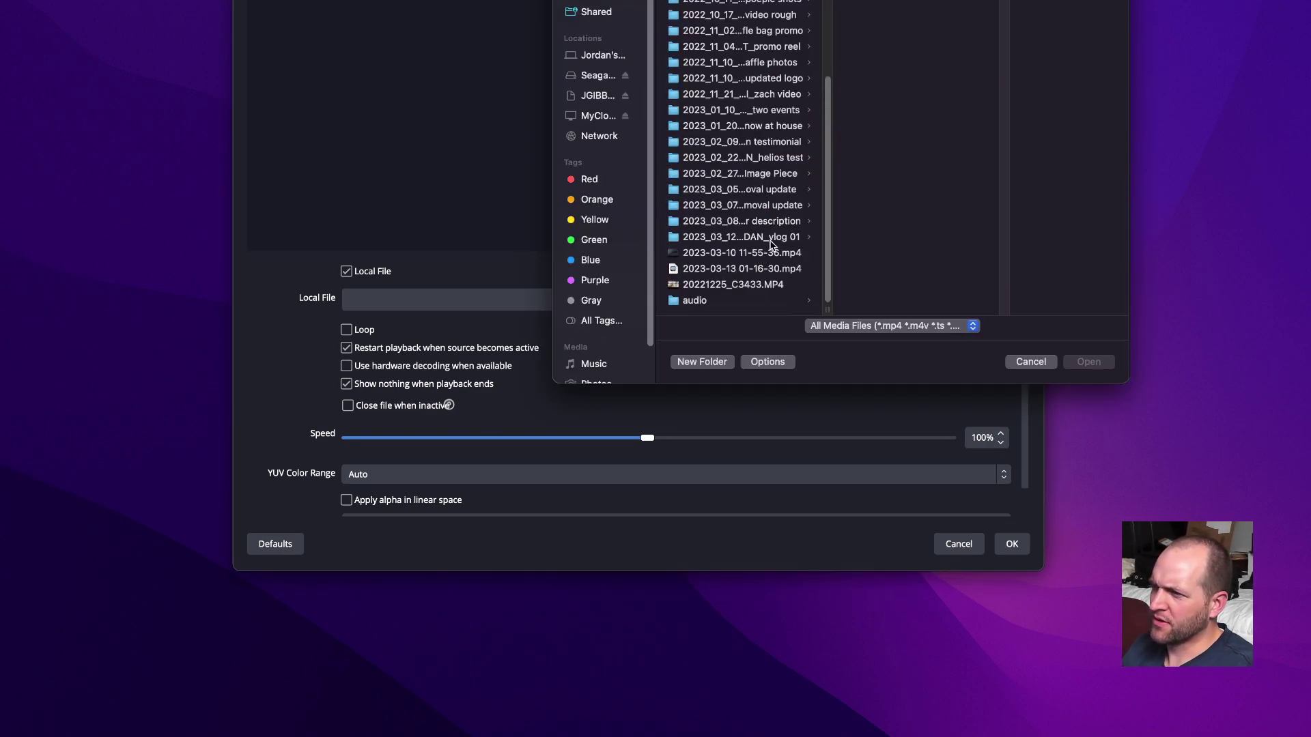
{"action": "left_click", "coordinate": [774, 241]}
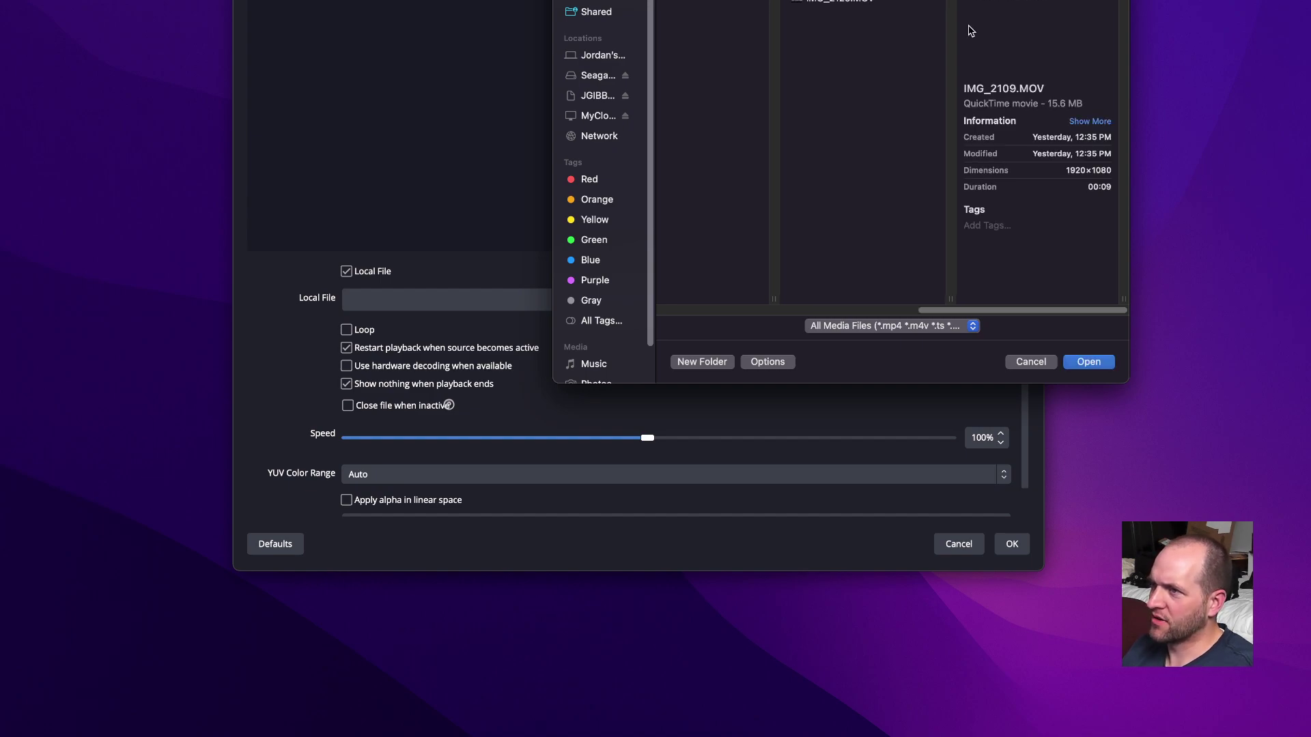
{"action": "key", "text": "Down"}
{"action": "key", "text": "Down"}
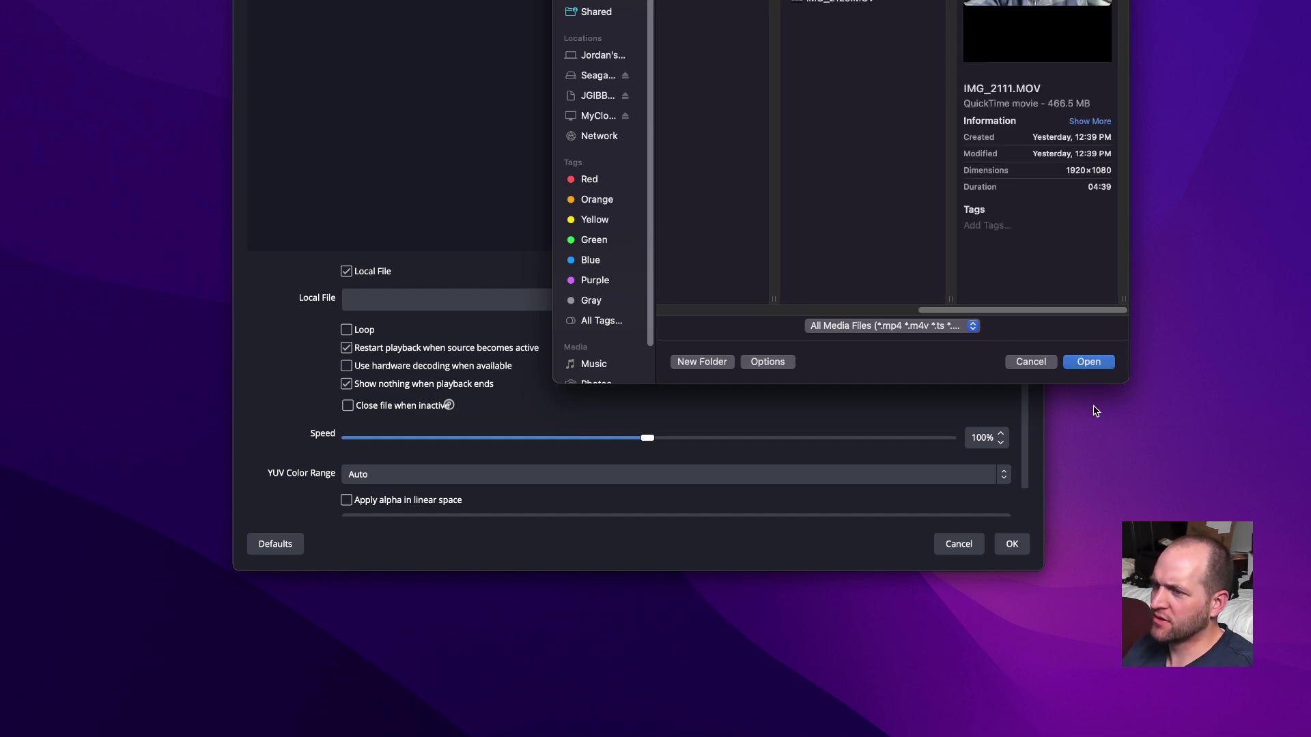
{"action": "left_click", "coordinate": [1089, 362]}
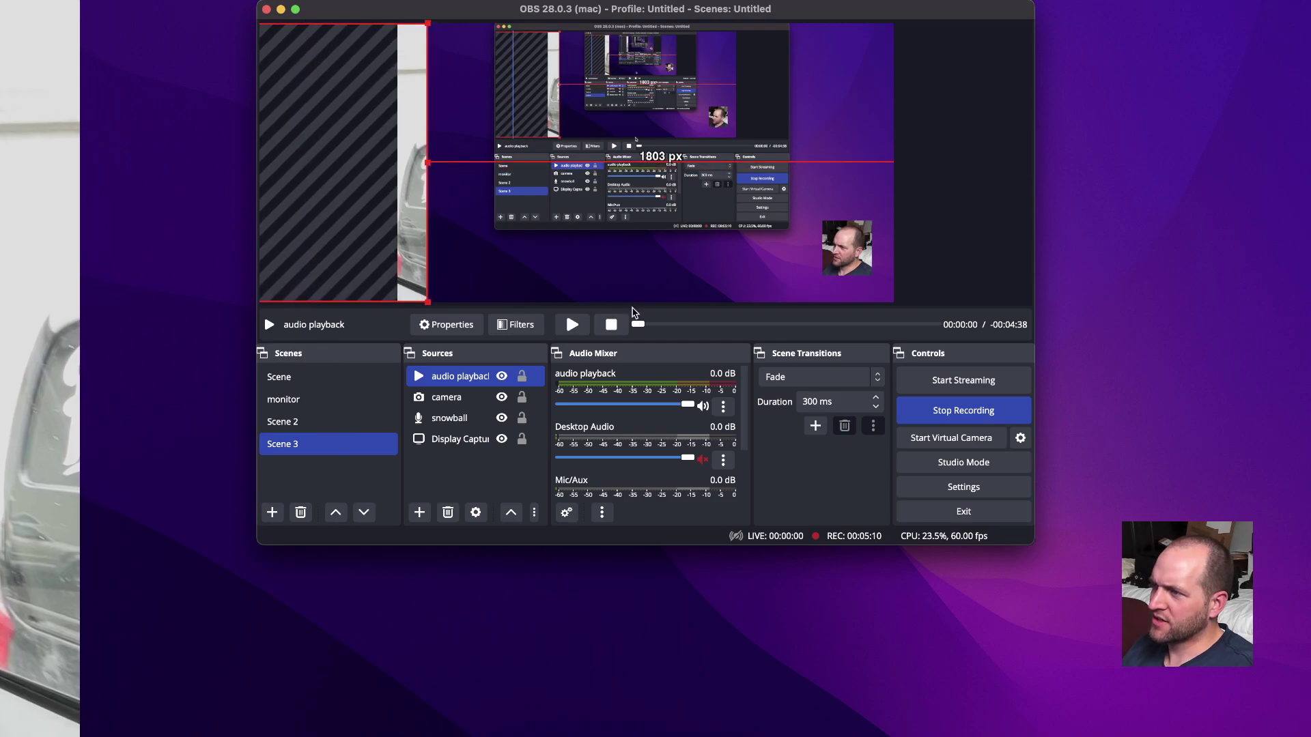
Move and narrow the OBS window to make room for Audacity, and skip Audacity's 3.2.5 update.
{"action": "left_click_drag", "start_coordinate": [832, 19], "coordinate": [676, 71]}
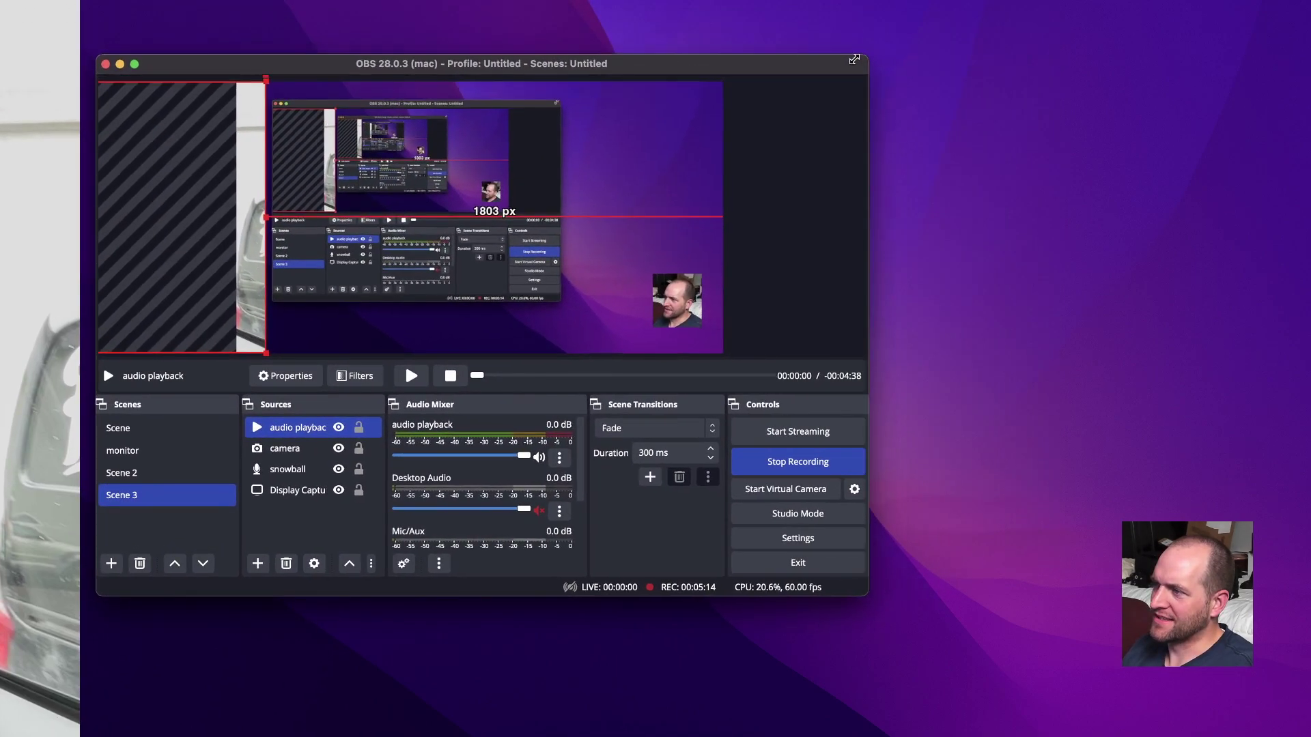
{"action": "left_click_drag", "start_coordinate": [877, 49], "coordinate": [774, 93]}
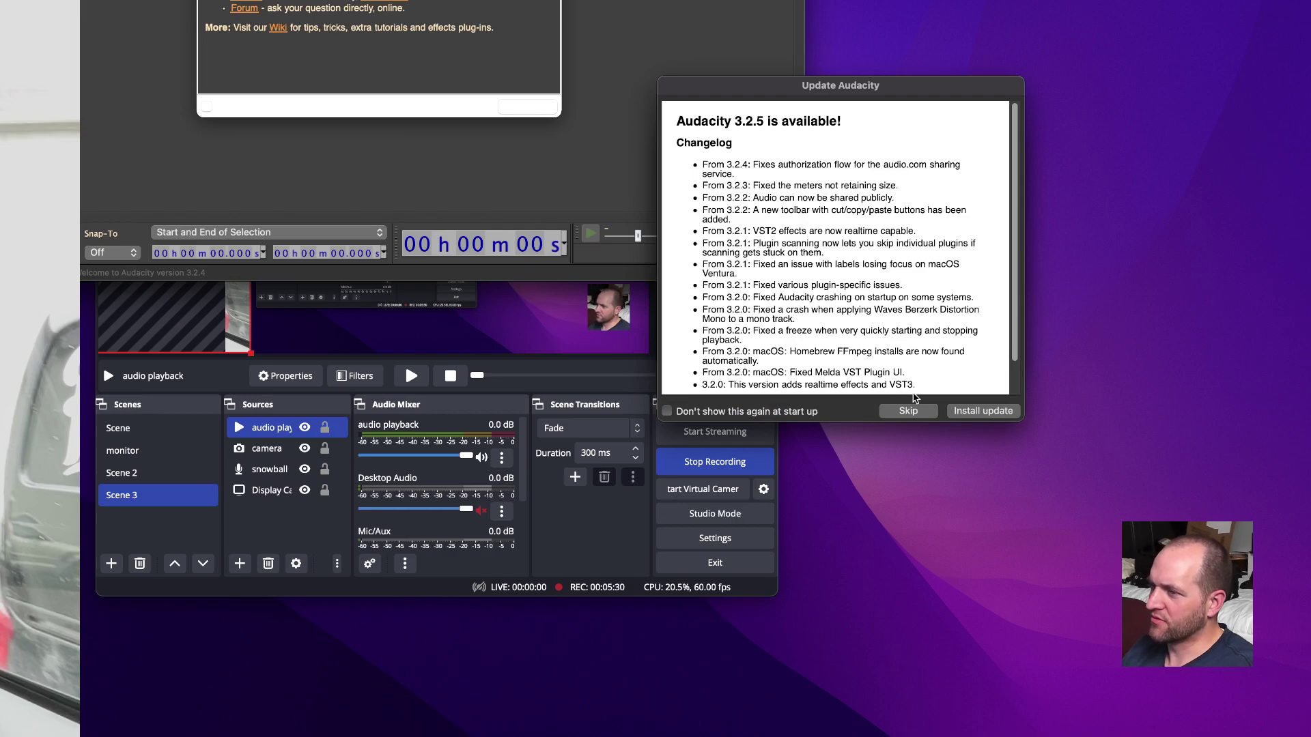
{"action": "left_click", "coordinate": [913, 410]}
{"action": "left_click", "coordinate": [970, 365]}
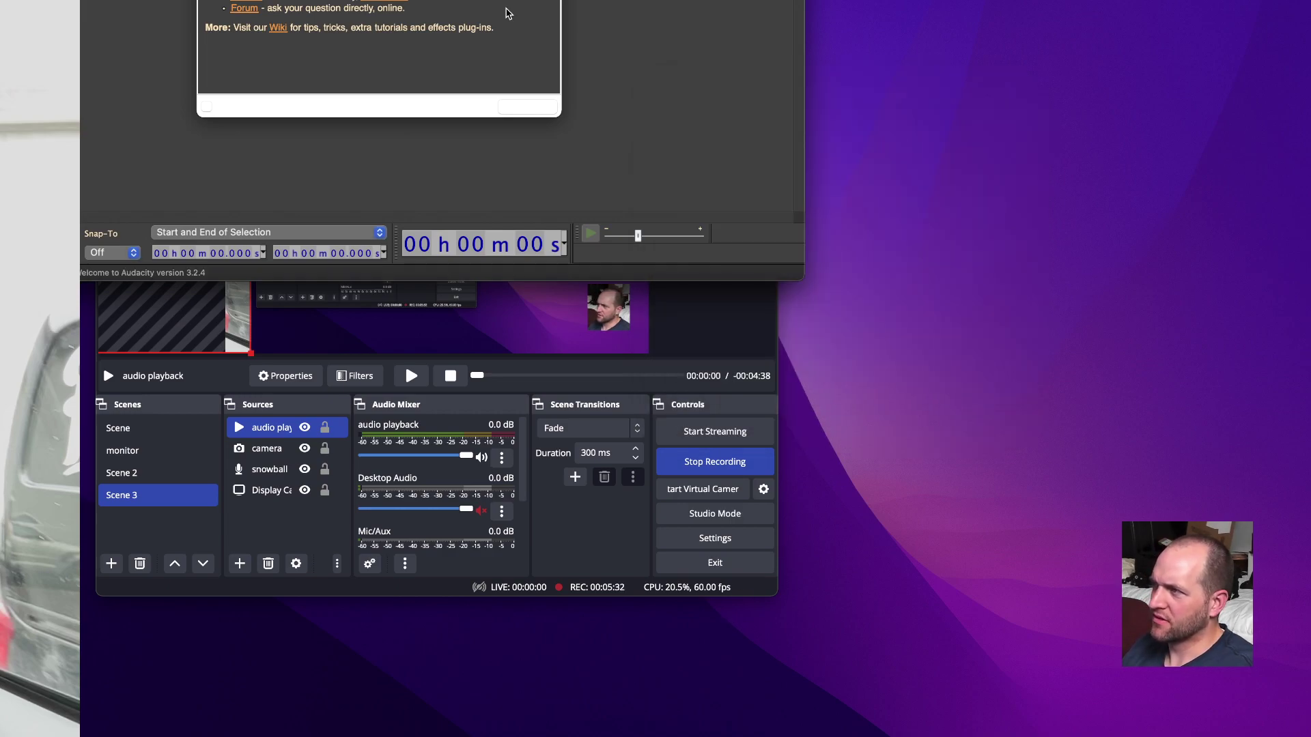
Move the Audacity window beside OBS and shrink it so both programs fit on screen.
{"action": "left_click_drag", "start_coordinate": [327, 0], "coordinate": [764, 100]}
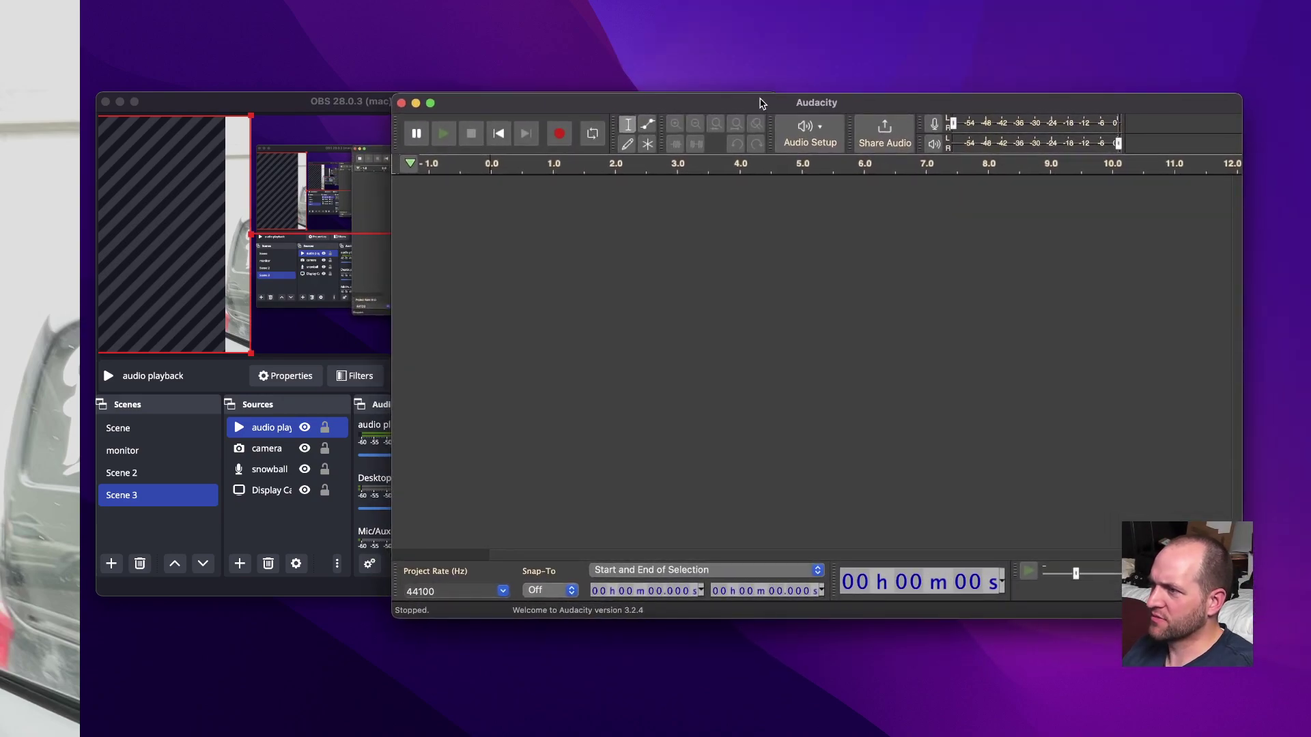
{"action": "left_click_drag", "start_coordinate": [388, 96], "coordinate": [667, 185]}
{"action": "left_click_drag", "start_coordinate": [772, 198], "coordinate": [574, 135]}
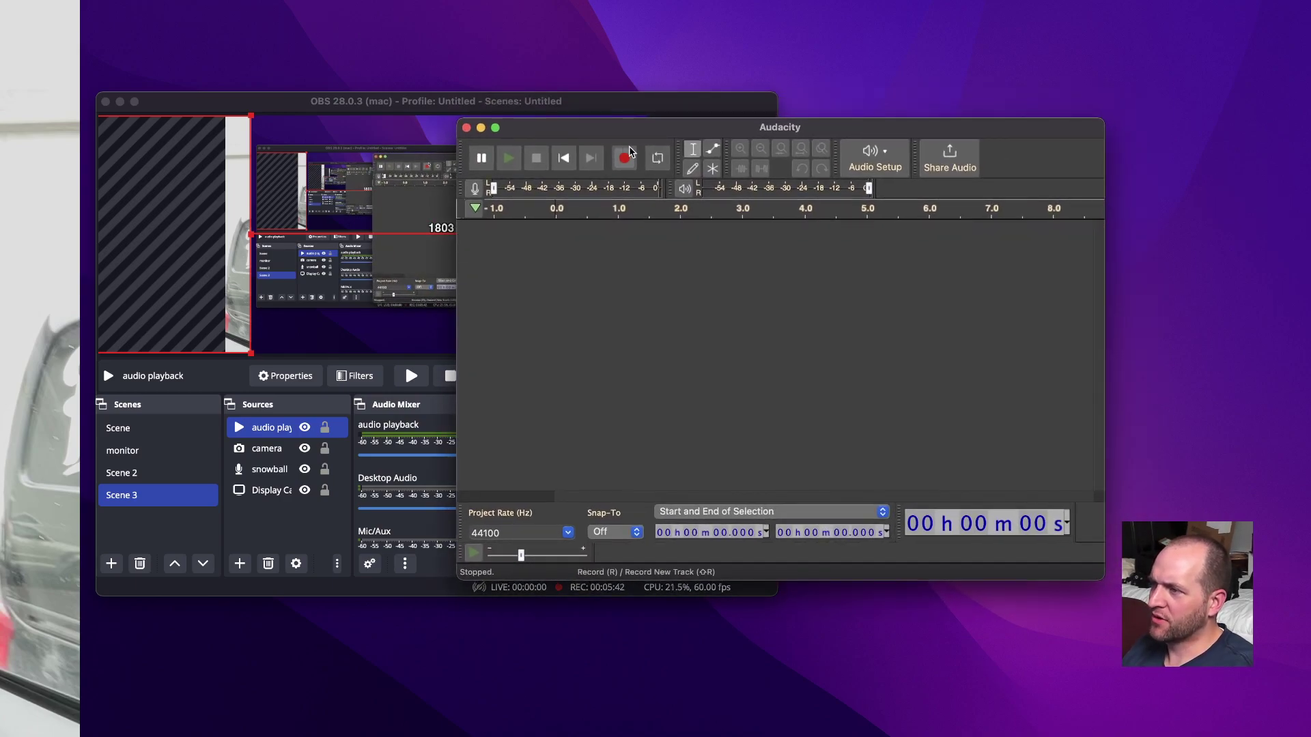
Check which playback and recording devices are selected in Audacity's audio setup.
{"action": "left_click", "coordinate": [886, 157]}
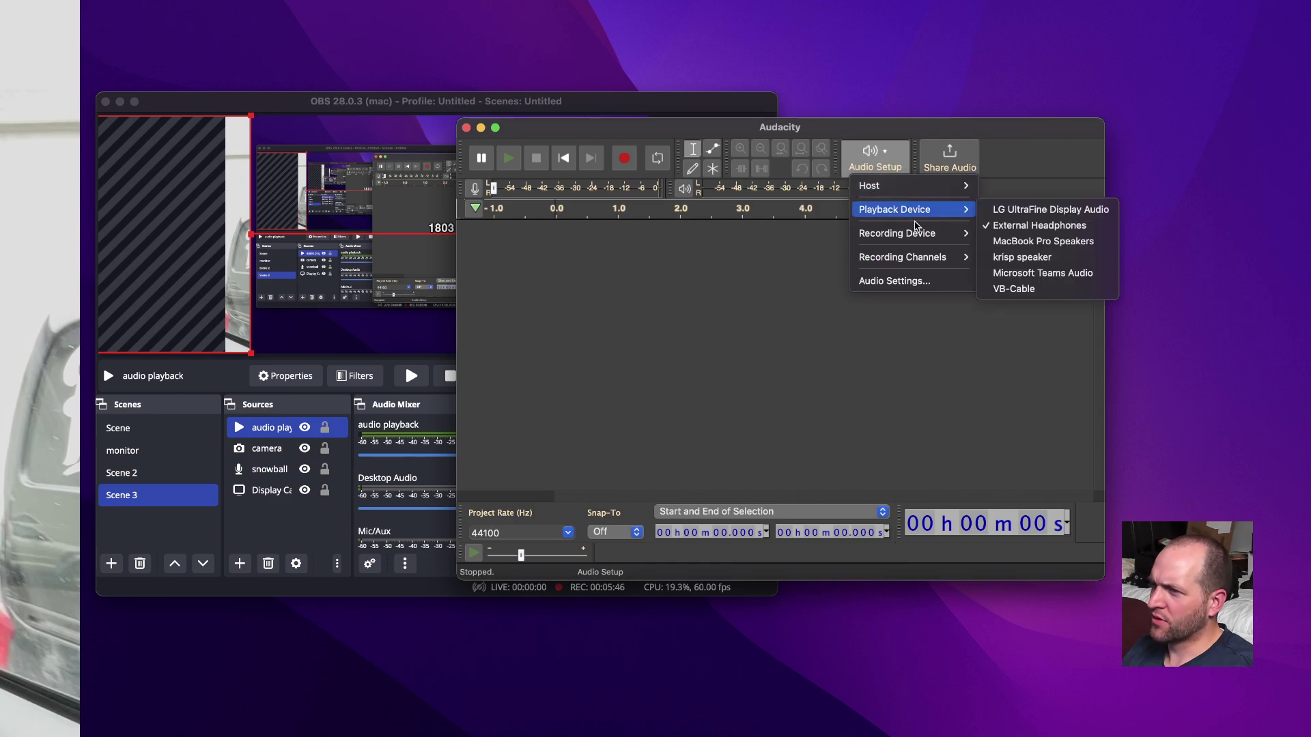
{"action": "mouse_move", "coordinate": [918, 232]}
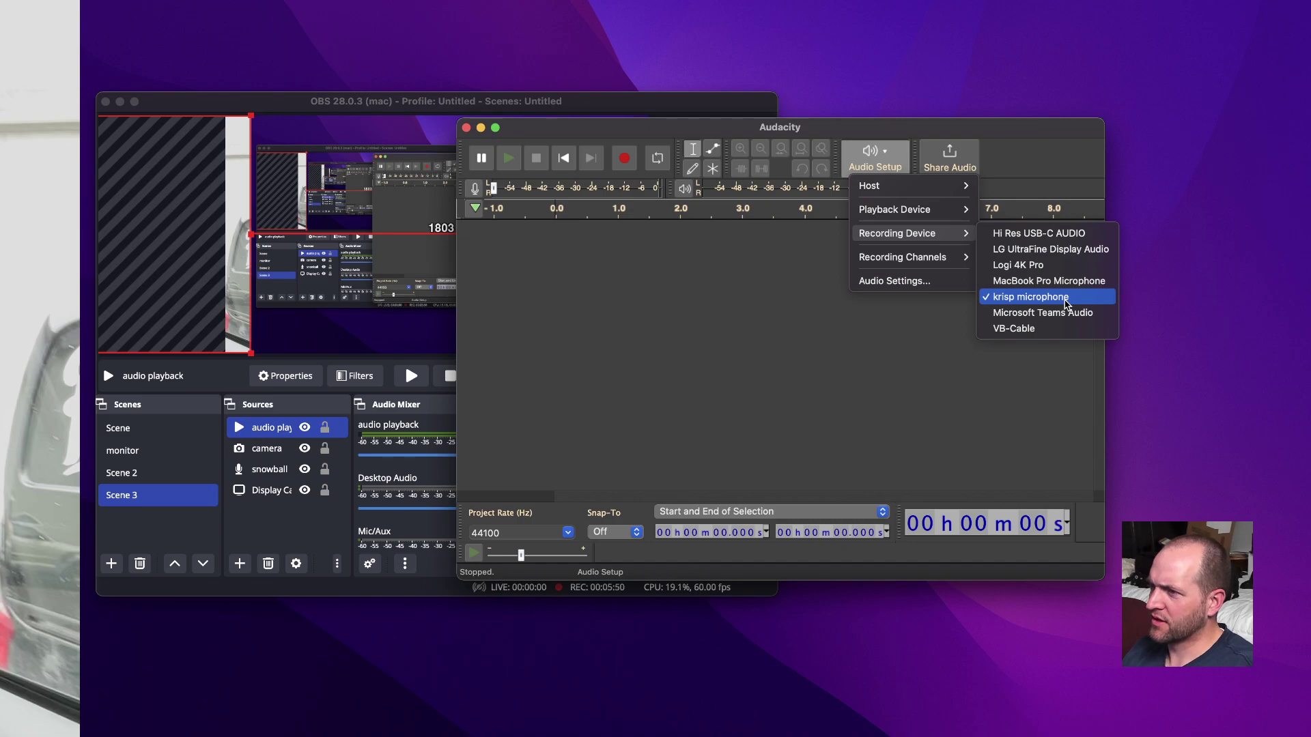
{"action": "mouse_move", "coordinate": [915, 210]}
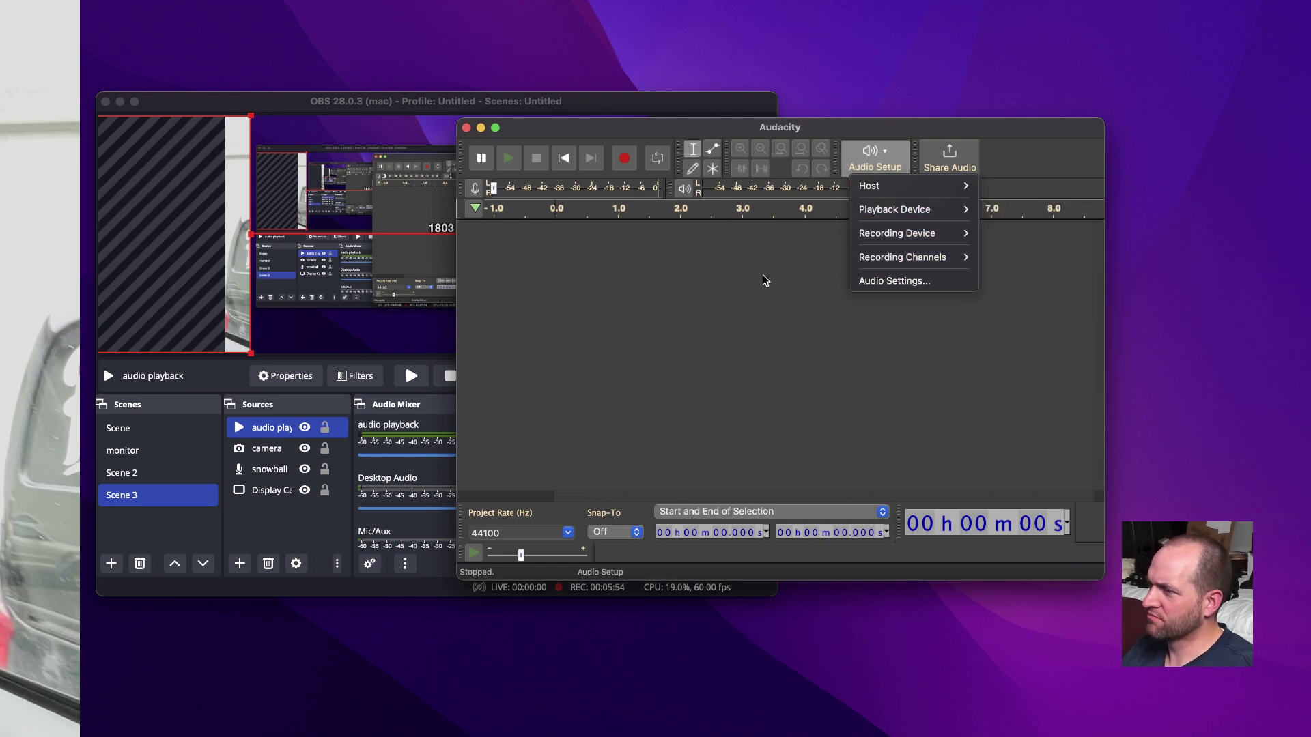
{"action": "left_click", "coordinate": [765, 281]}
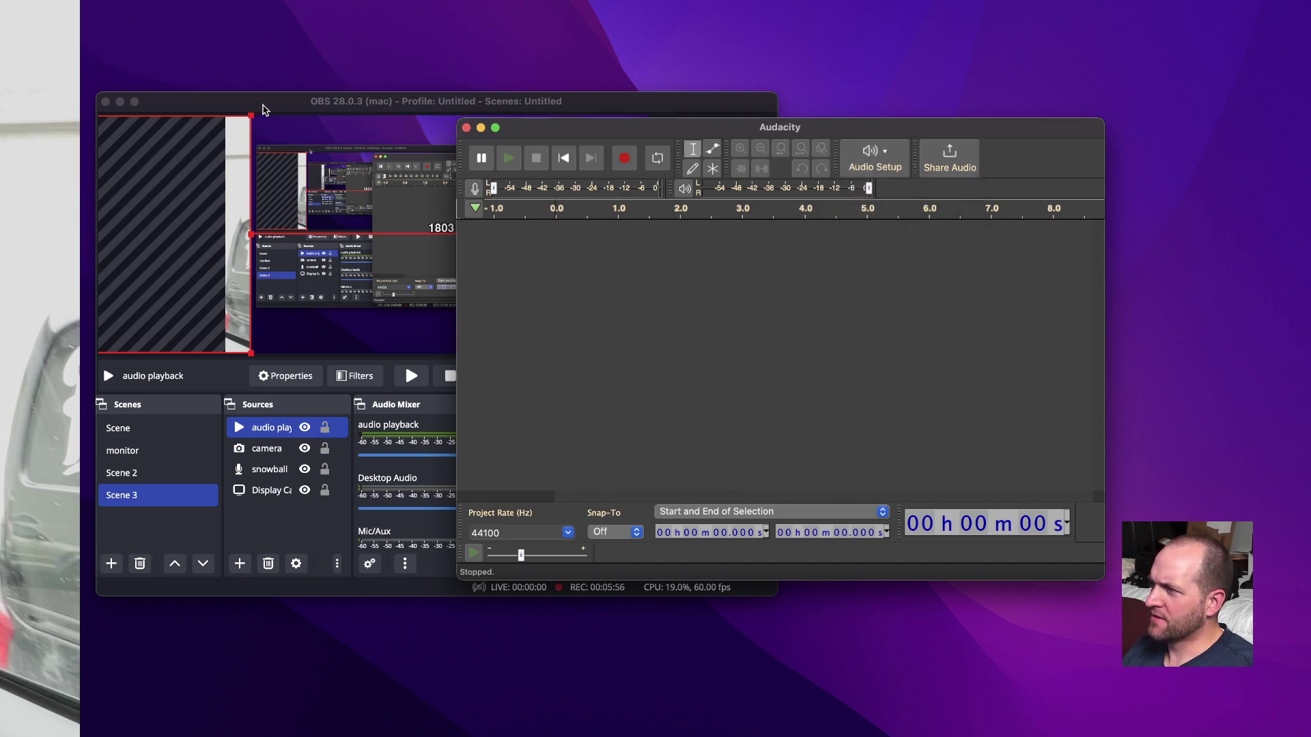
Switch to OBS and set the audio monitoring of the audio playback source to Monitor and Output in the advanced audio properties.
{"action": "left_click", "coordinate": [265, 109]}
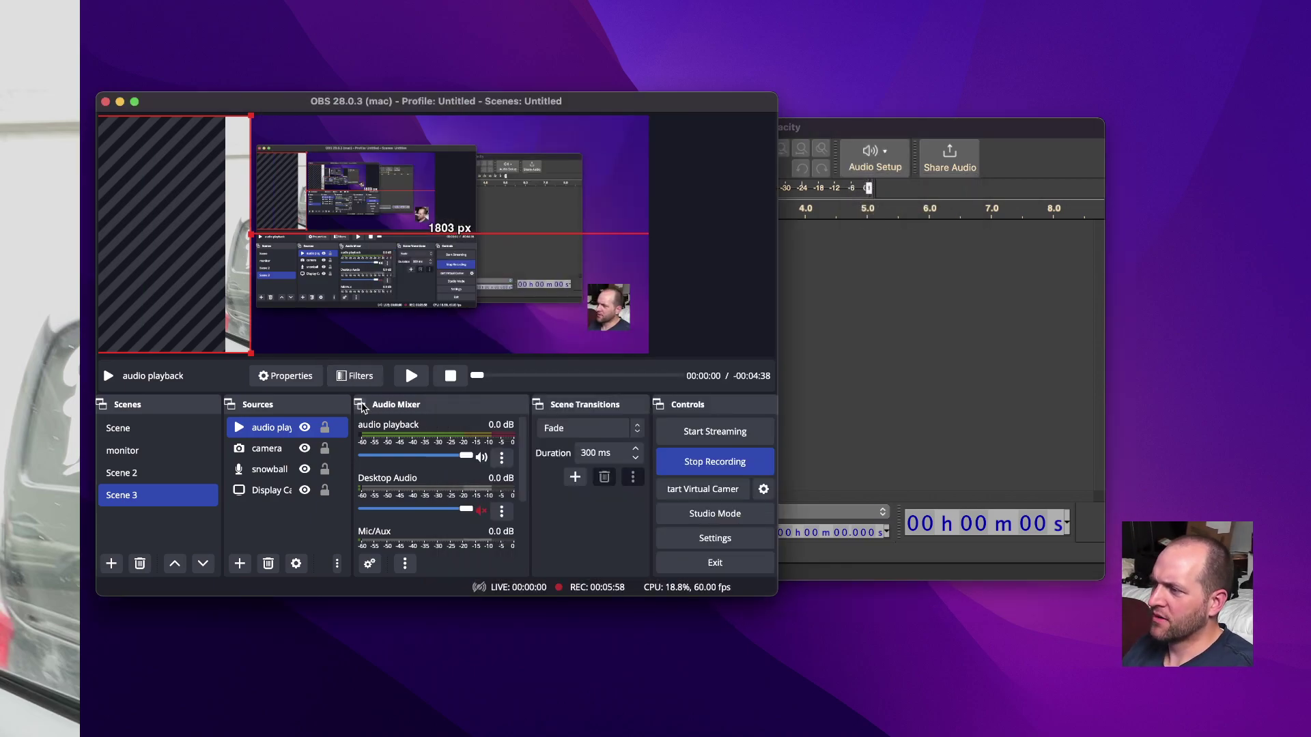
{"action": "scroll", "coordinate": [413, 481], "scroll_direction": "down", "scroll_amount": 2}
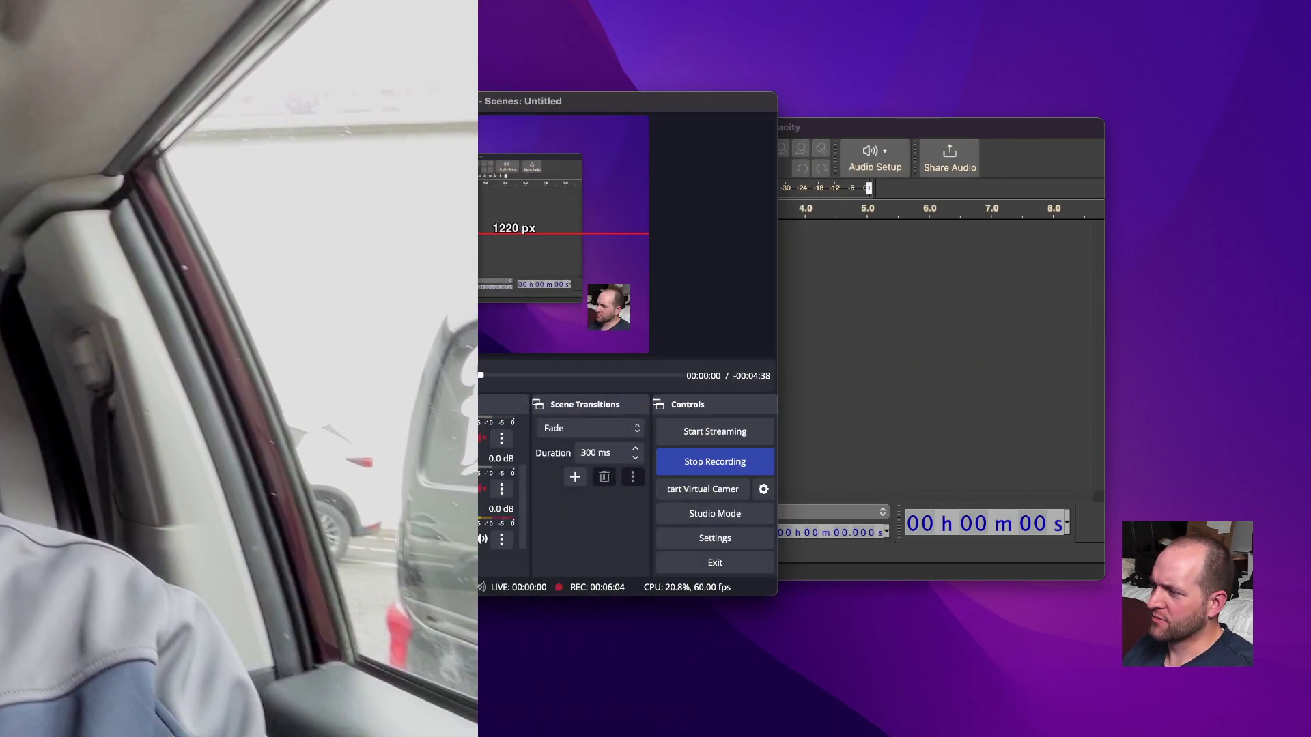
{"action": "scroll", "coordinate": [497, 485], "scroll_direction": "down", "scroll_amount": 2}
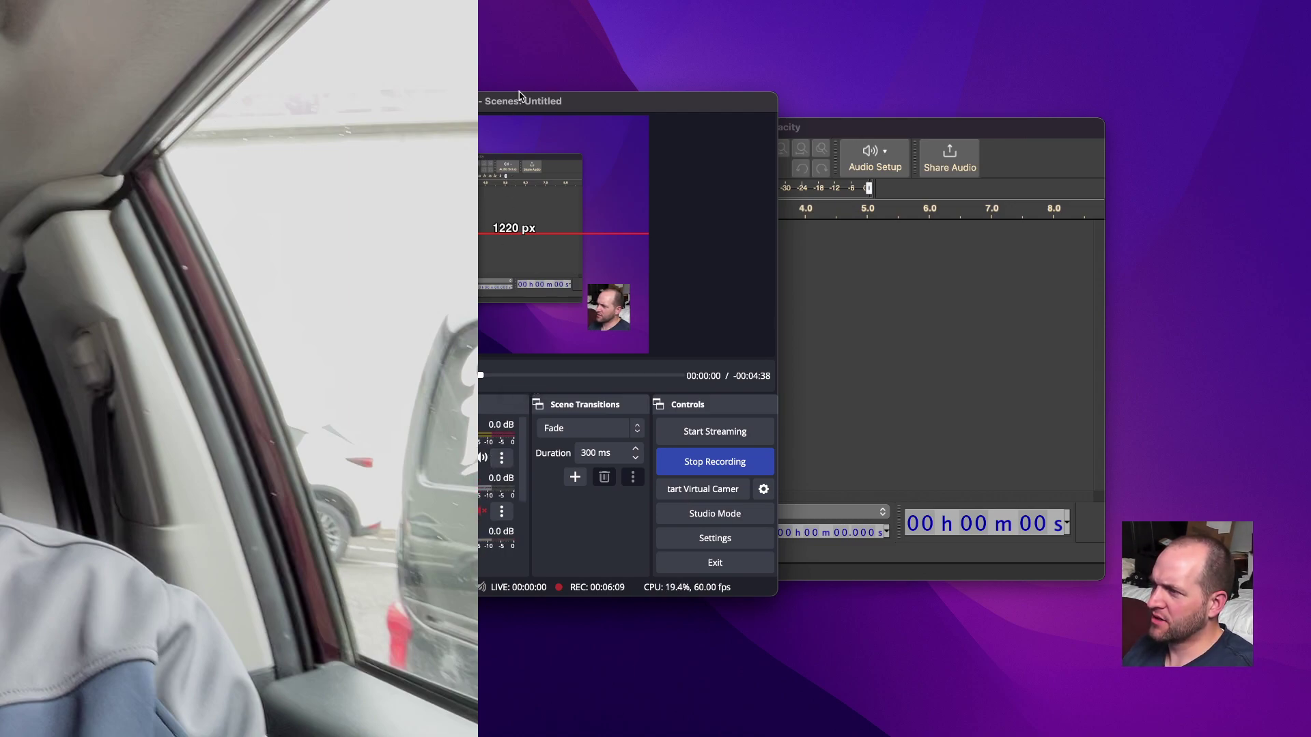
{"action": "left_click_drag", "start_coordinate": [562, 103], "coordinate": [850, 110]}
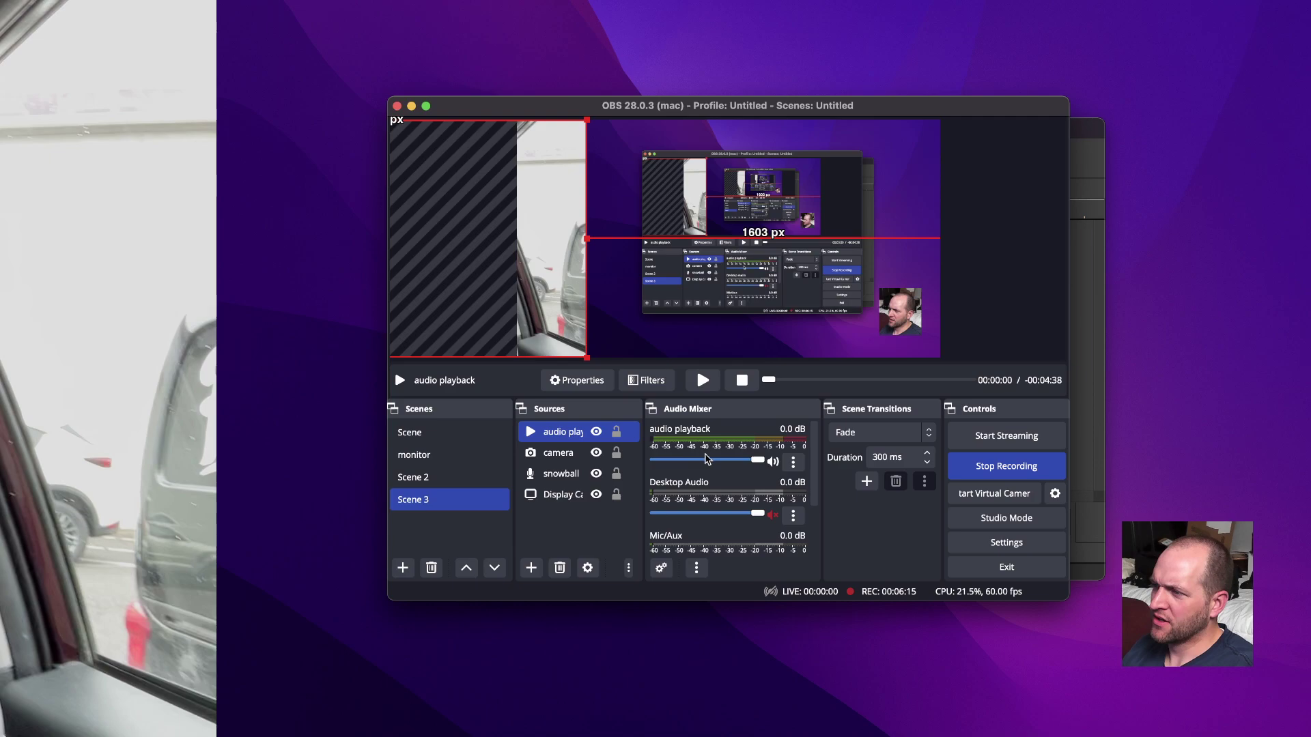
{"action": "left_click", "coordinate": [794, 463]}
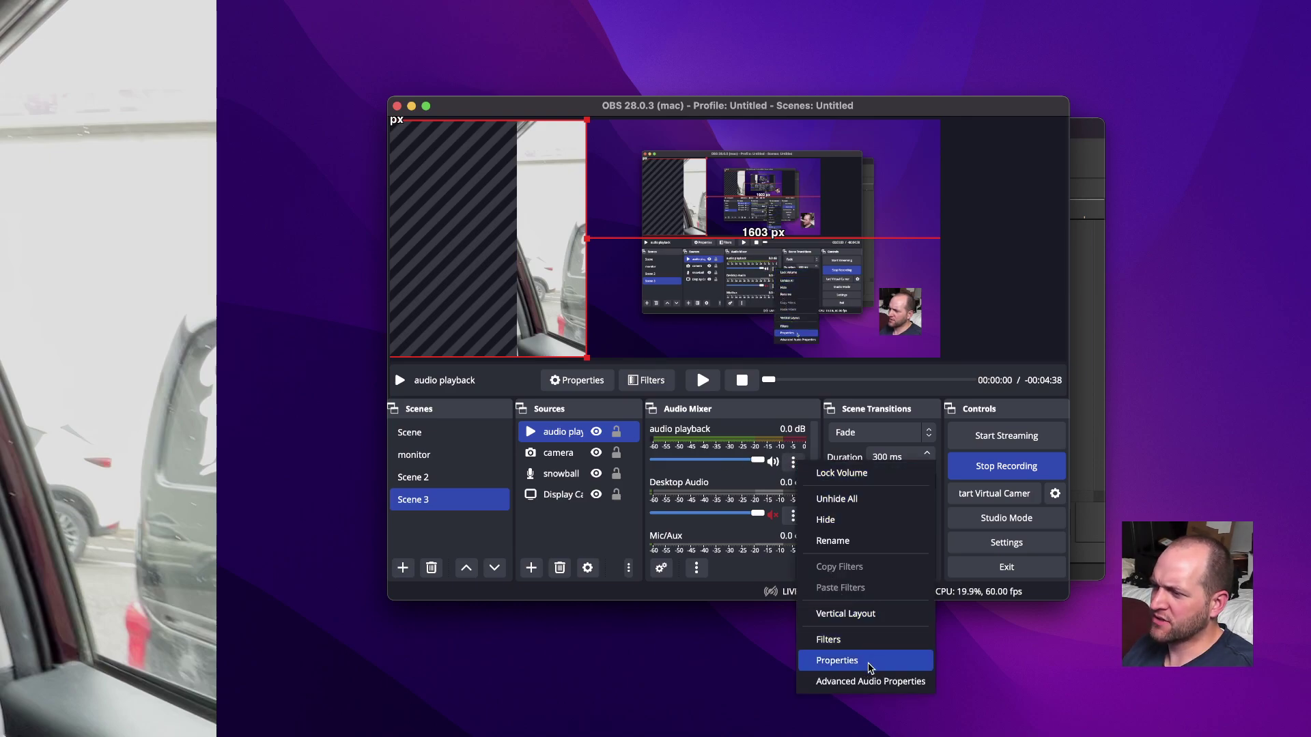
{"action": "left_click", "coordinate": [873, 681]}
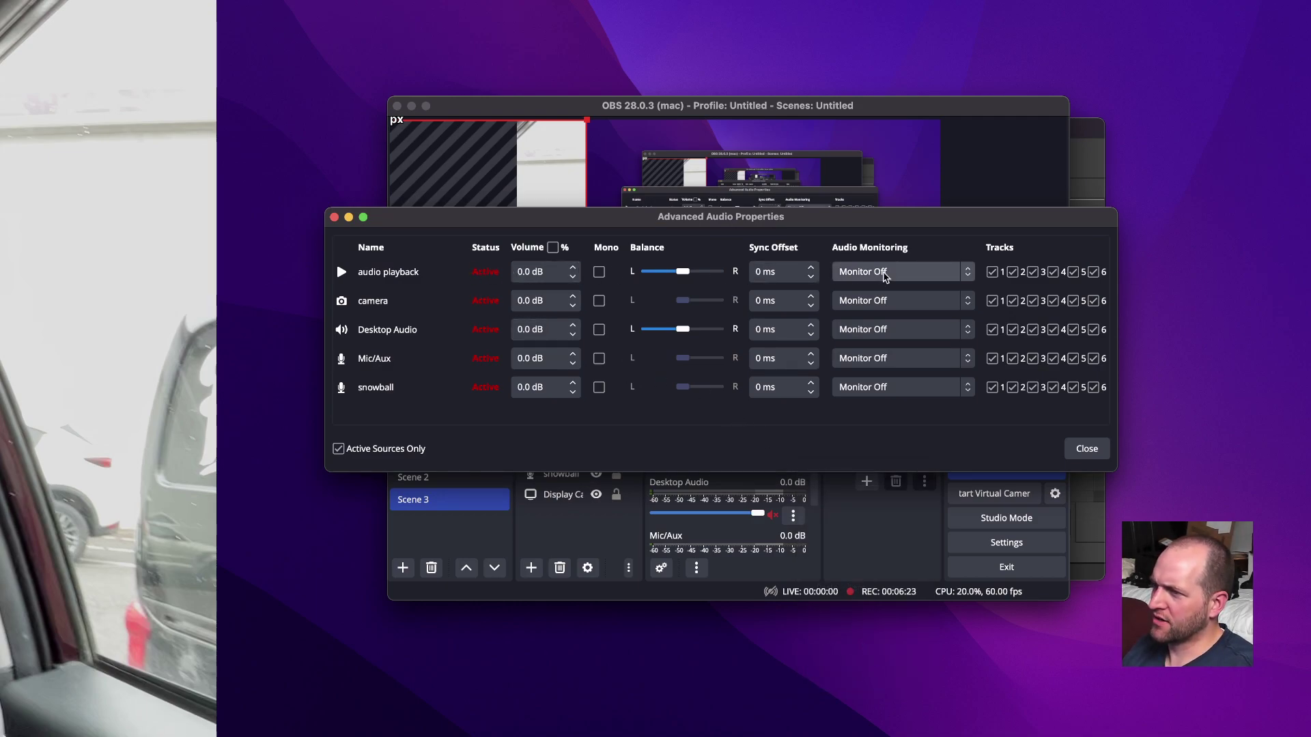
{"action": "left_click", "coordinate": [894, 273]}
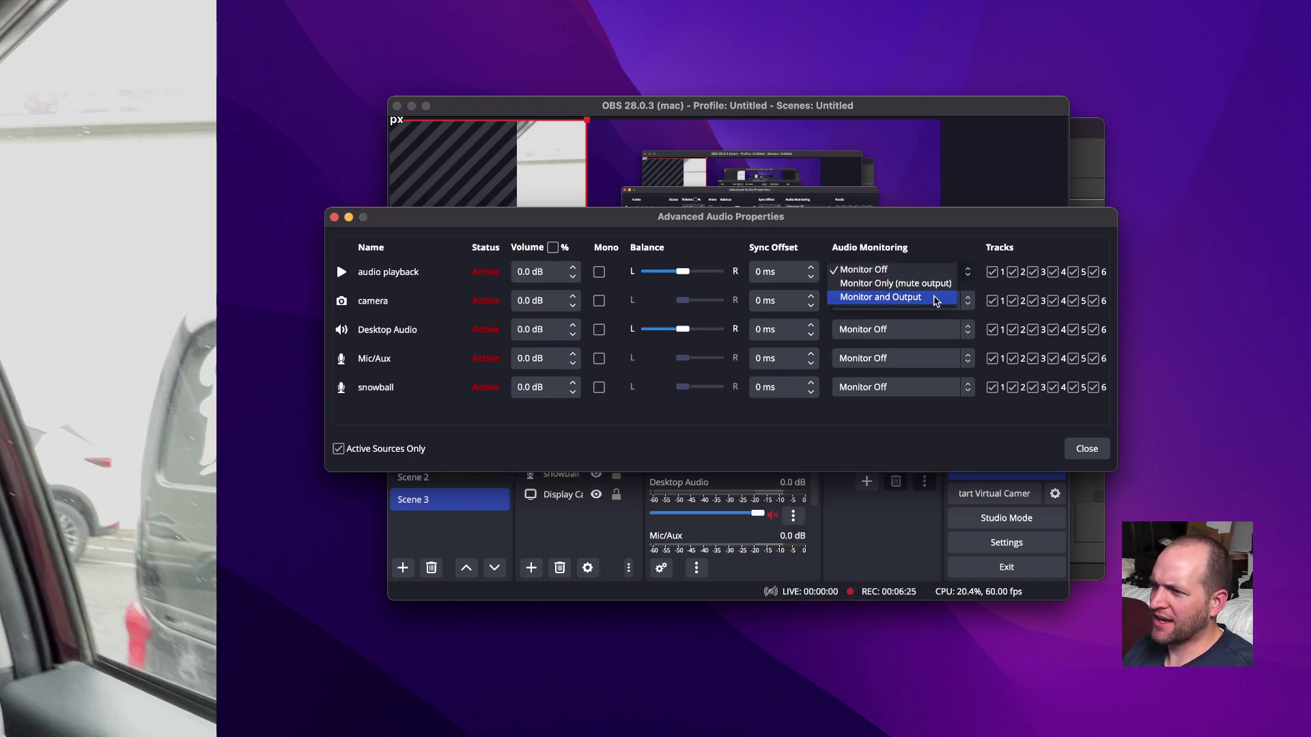
{"action": "left_click", "coordinate": [934, 298]}
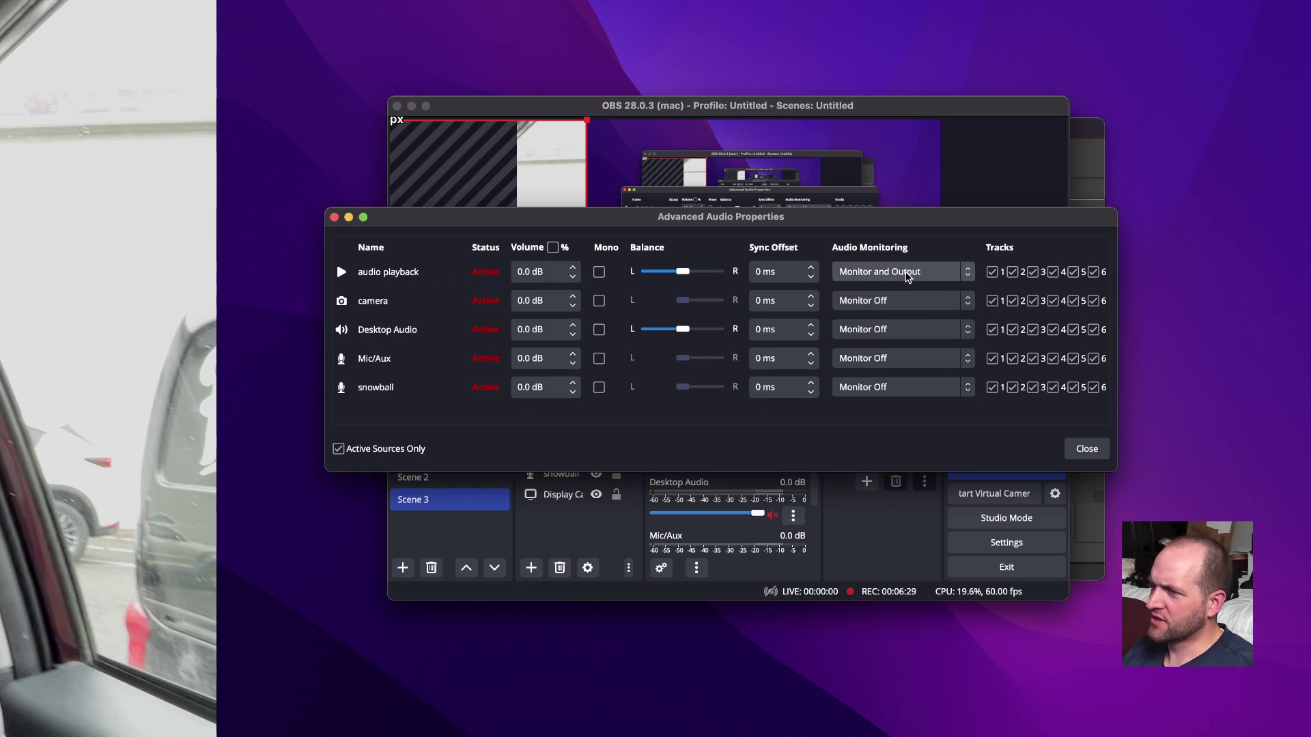
{"action": "left_click", "coordinate": [1087, 448]}
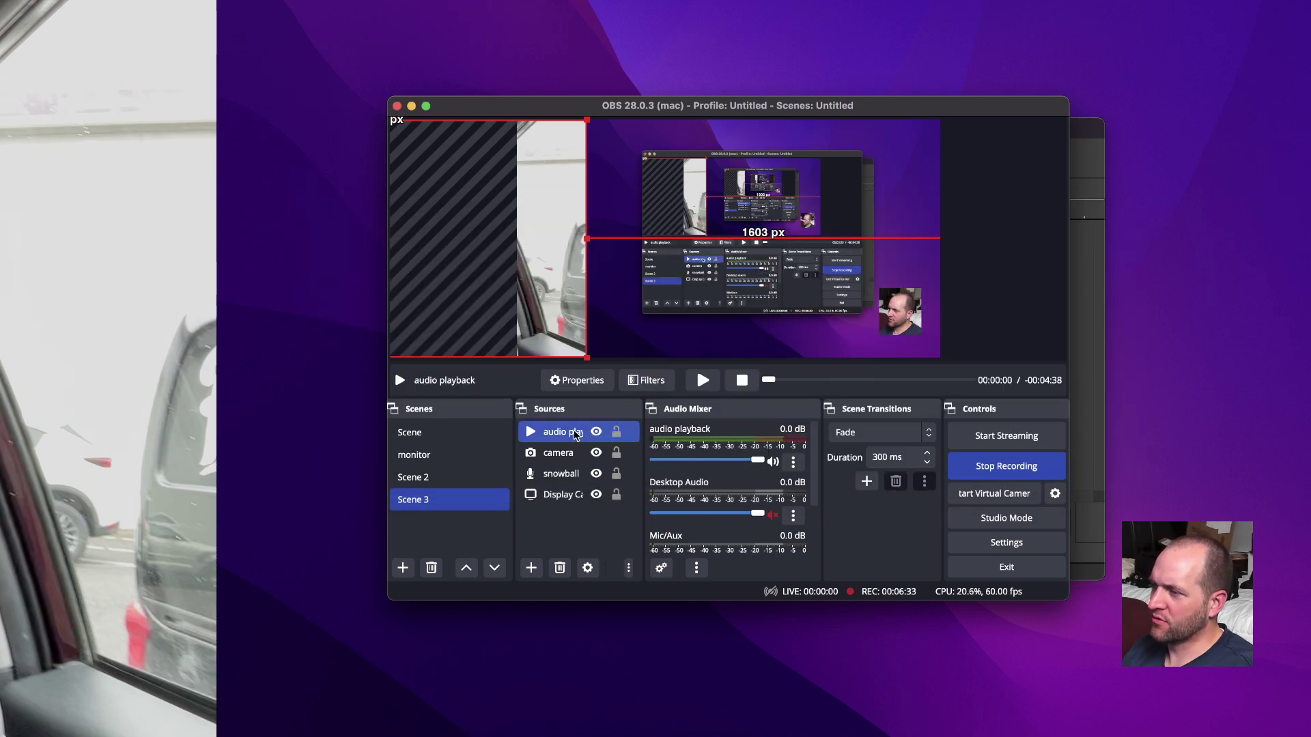
Shift the OBS window aside and unmute the VB-Cable microphone in Krisp.
{"action": "left_click_drag", "start_coordinate": [823, 115], "coordinate": [610, 108]}
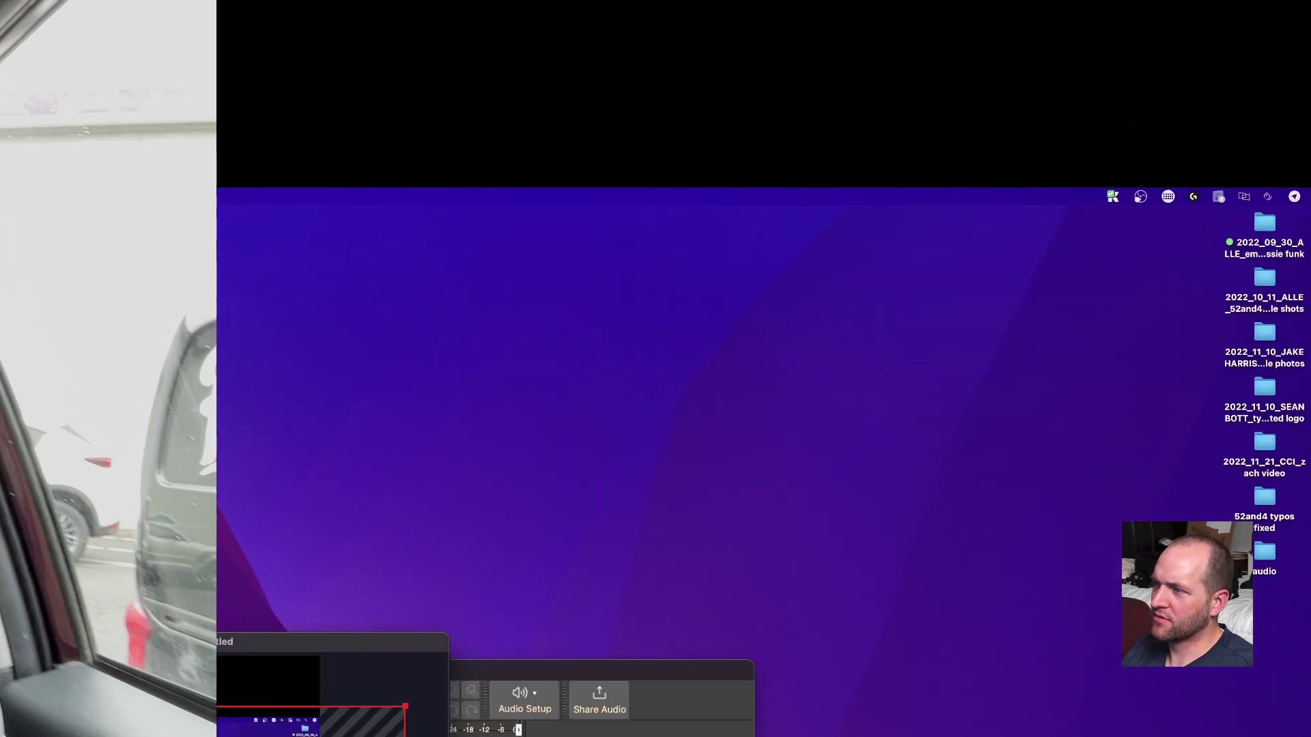
{"action": "left_click", "coordinate": [1111, 44]}
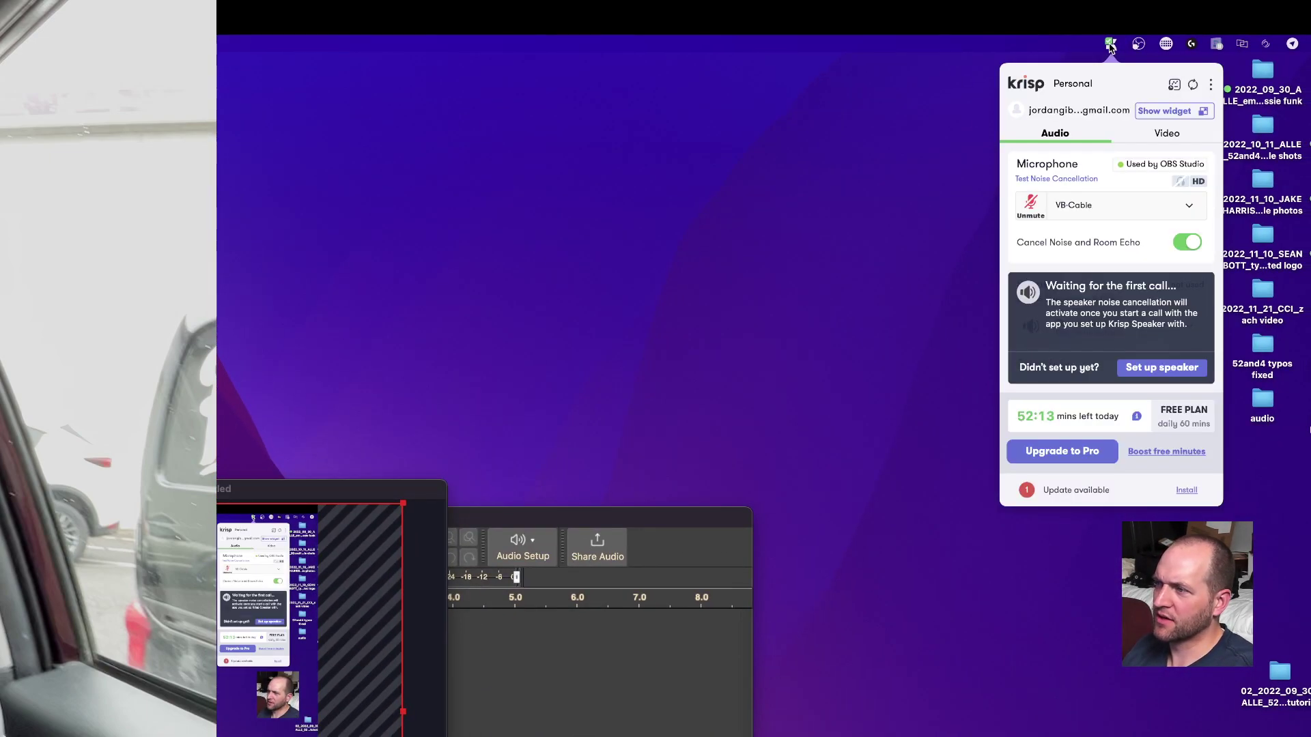
{"action": "left_click", "coordinate": [1034, 210]}
{"action": "left_click", "coordinate": [1111, 45]}
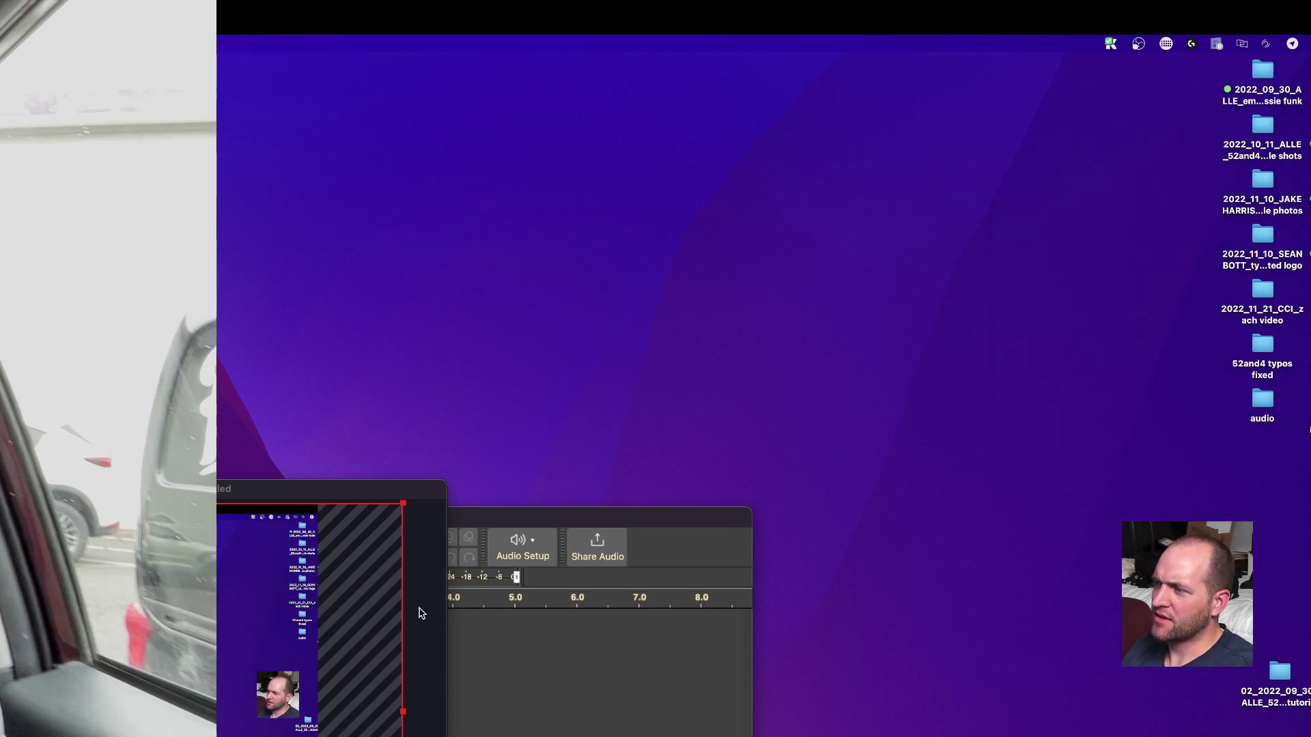
Bring Audacity to the front and reposition its window next to the OBS audio mixer.
{"action": "left_click", "coordinate": [478, 693]}
{"action": "left_click_drag", "start_coordinate": [564, 527], "coordinate": [823, 281]}
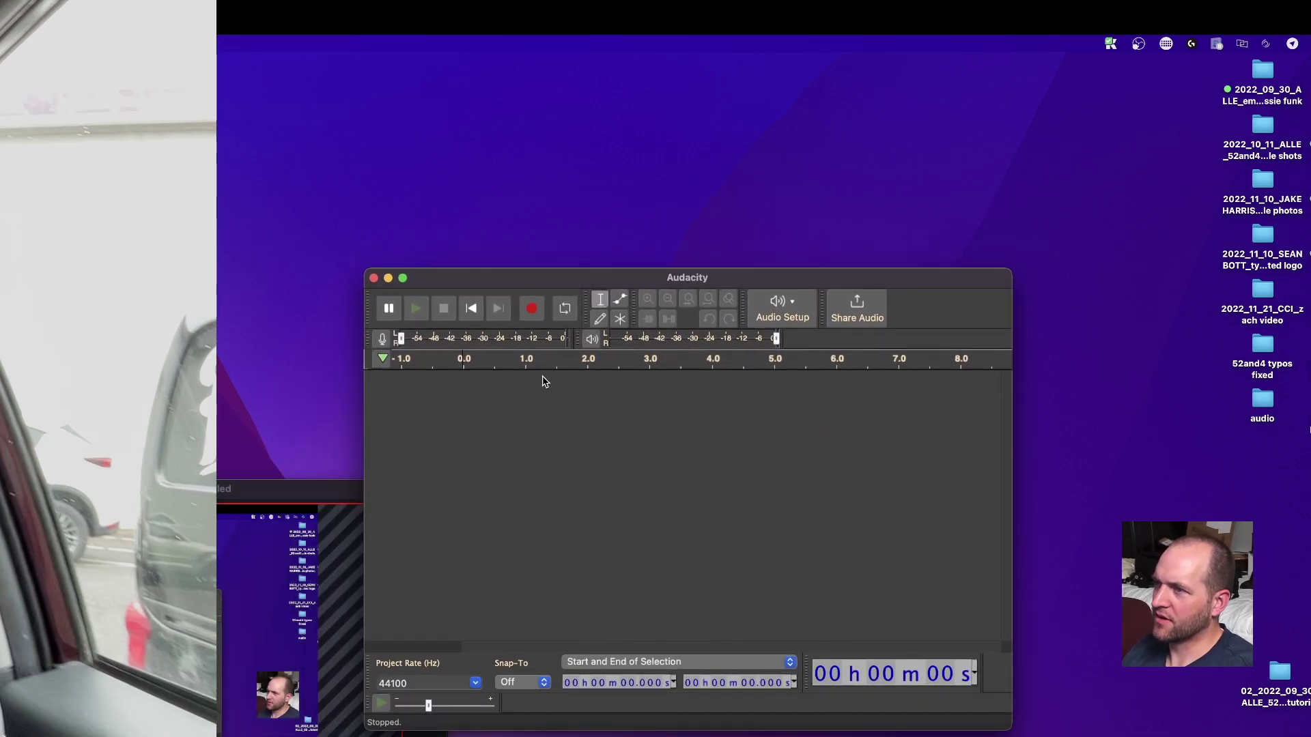
{"action": "left_click_drag", "start_coordinate": [564, 282], "coordinate": [563, 376]}
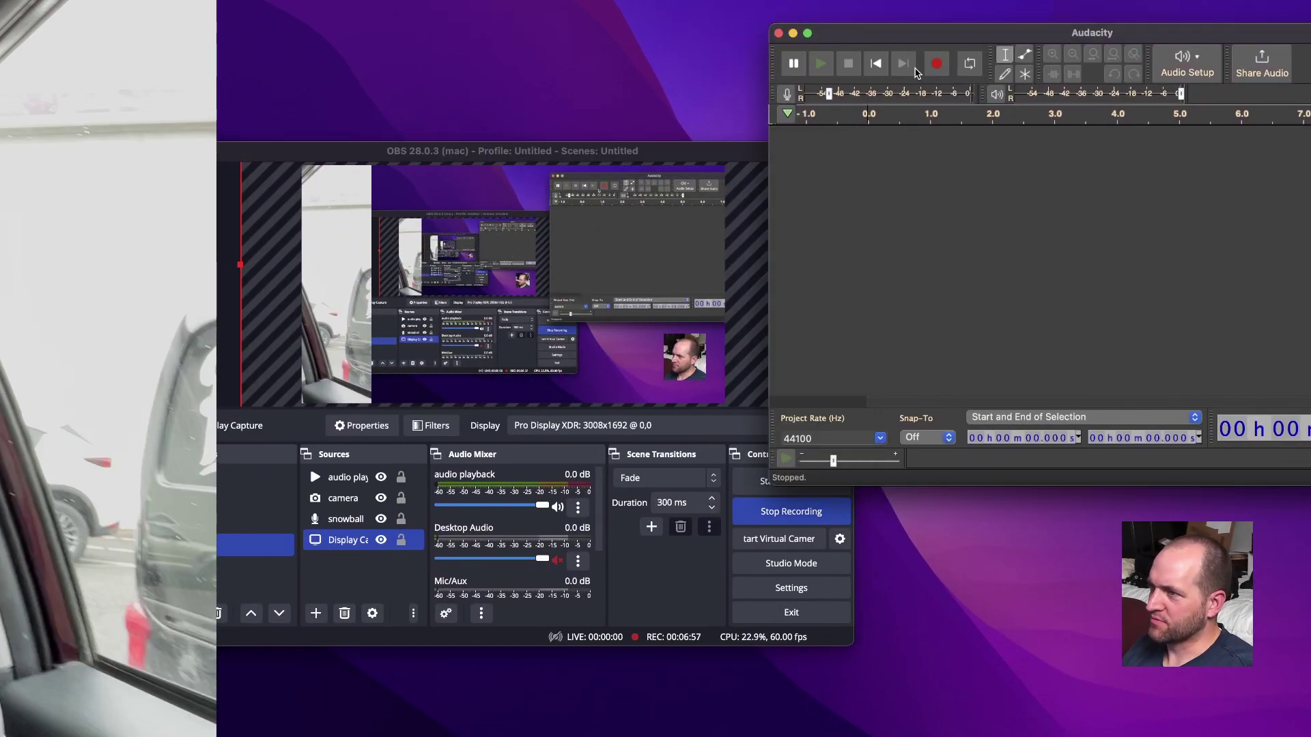
{"action": "left_click_drag", "start_coordinate": [913, 41], "coordinate": [815, 161]}
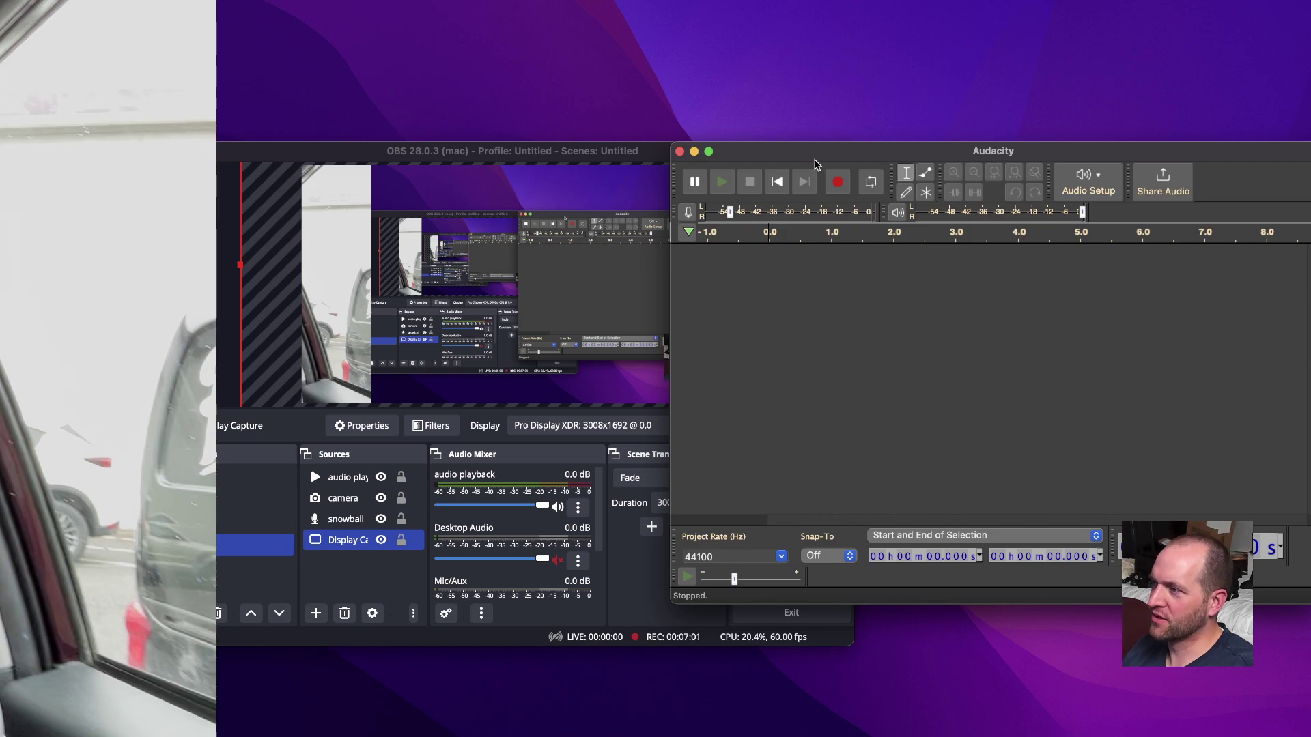
Select the audio playback source in OBS, and play its clip while recording a new track in Audacity.
{"action": "left_click", "coordinate": [724, 634]}
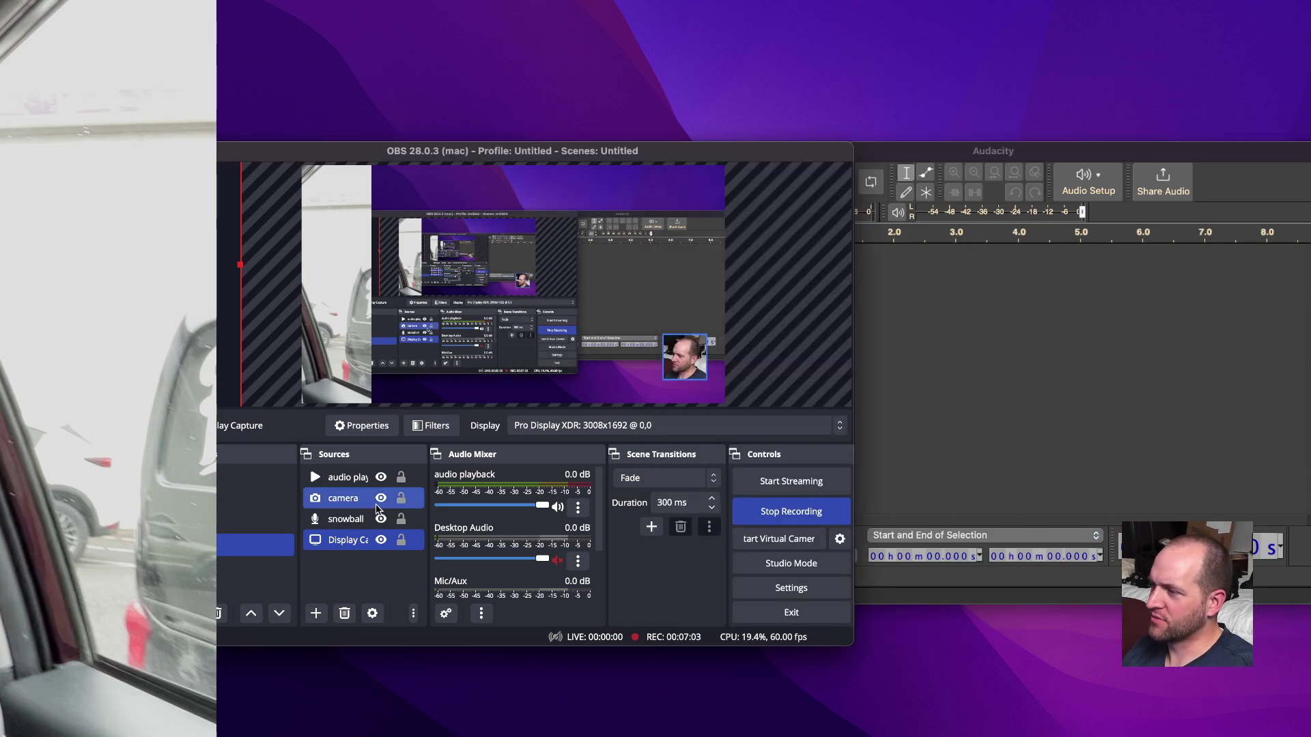
{"action": "left_click", "coordinate": [344, 478]}
{"action": "left_click", "coordinate": [477, 434]}
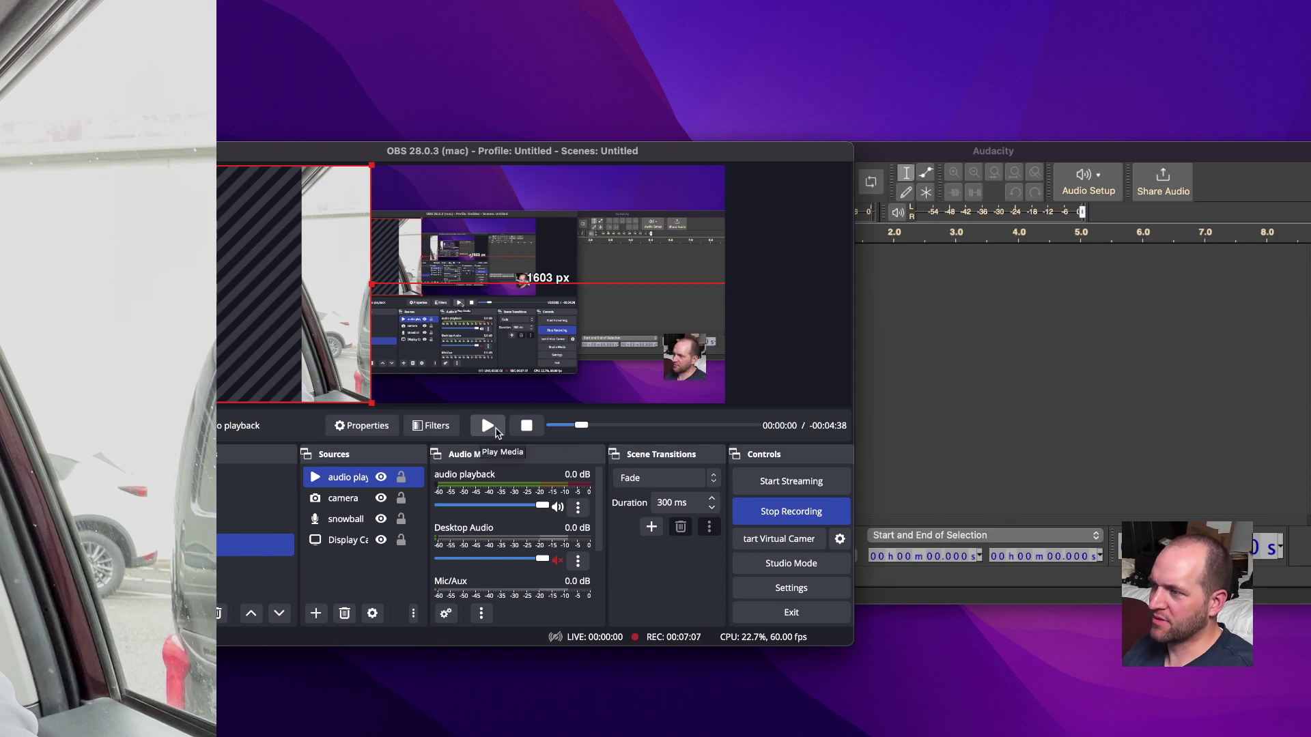
{"action": "left_click_drag", "start_coordinate": [888, 151], "coordinate": [923, 150]}
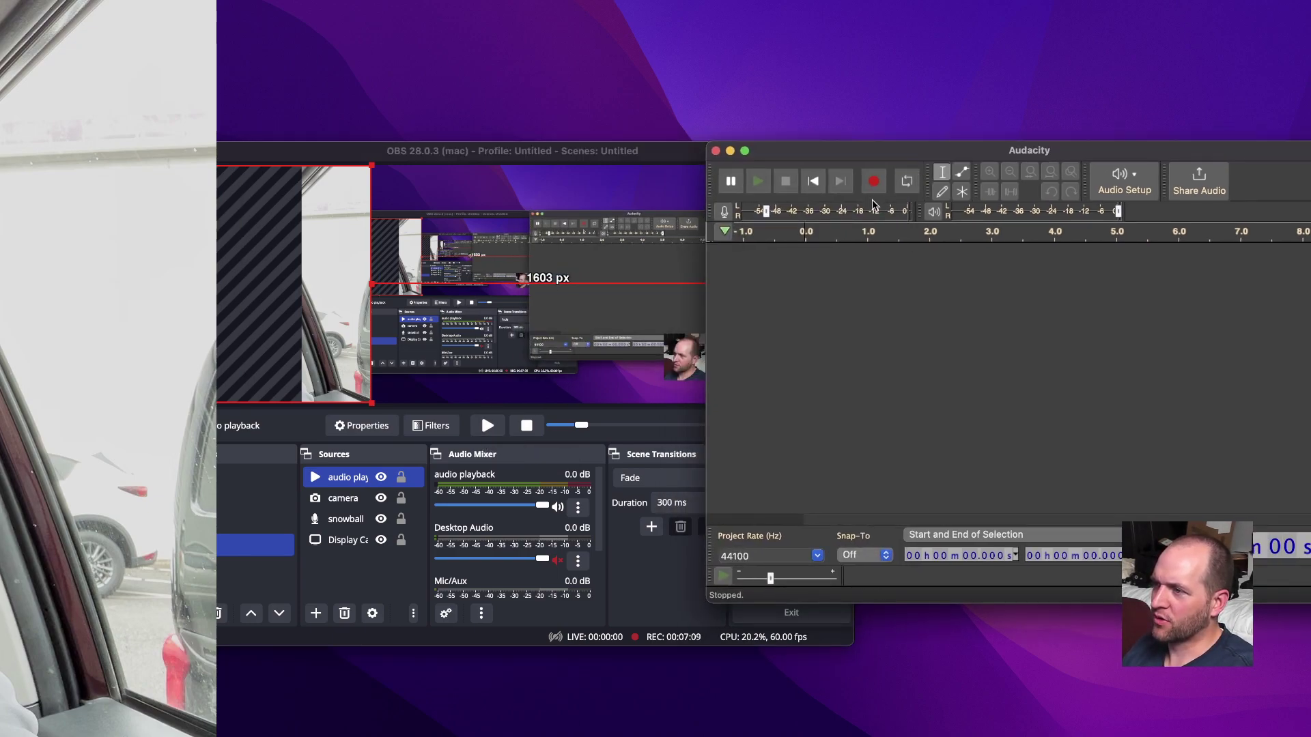
{"action": "left_click", "coordinate": [874, 183]}
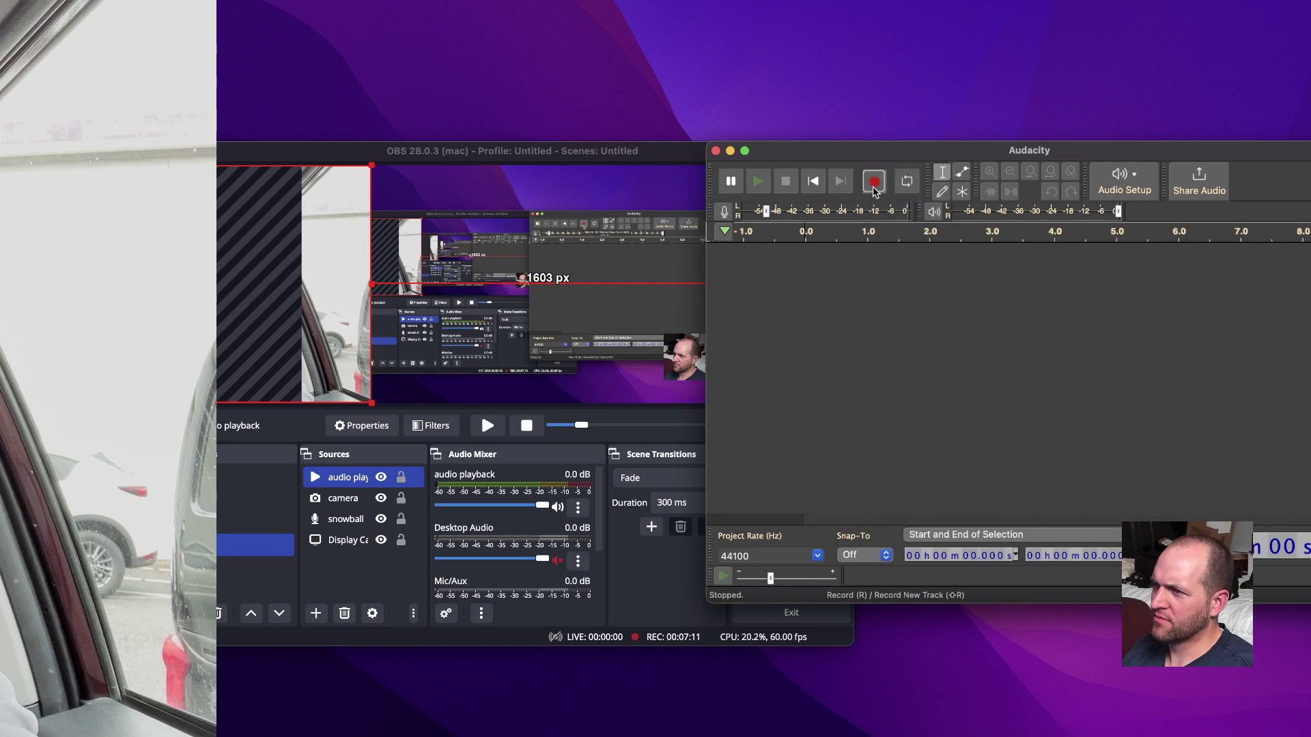
{"action": "left_click", "coordinate": [482, 427]}
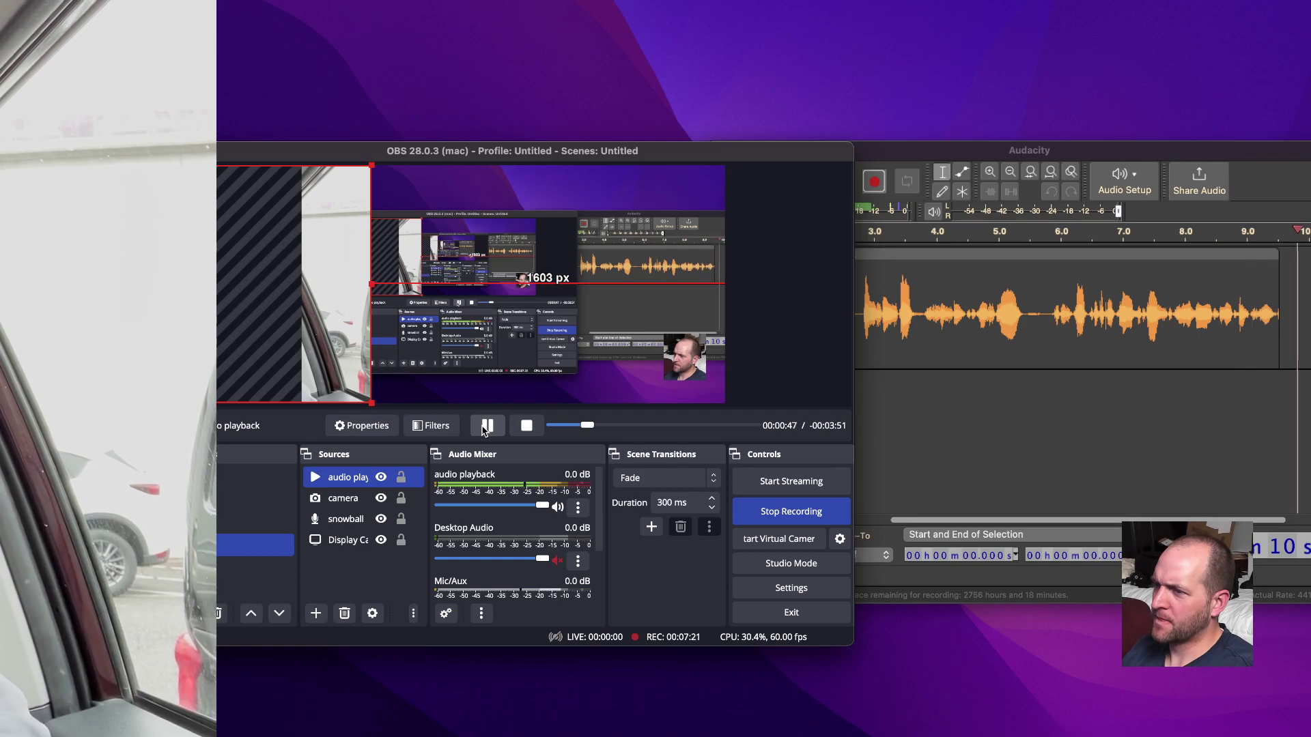
Pause the audio playback clip in OBS and stop the Audacity recording.
{"action": "left_click", "coordinate": [486, 426]}
{"action": "left_click", "coordinate": [898, 169]}
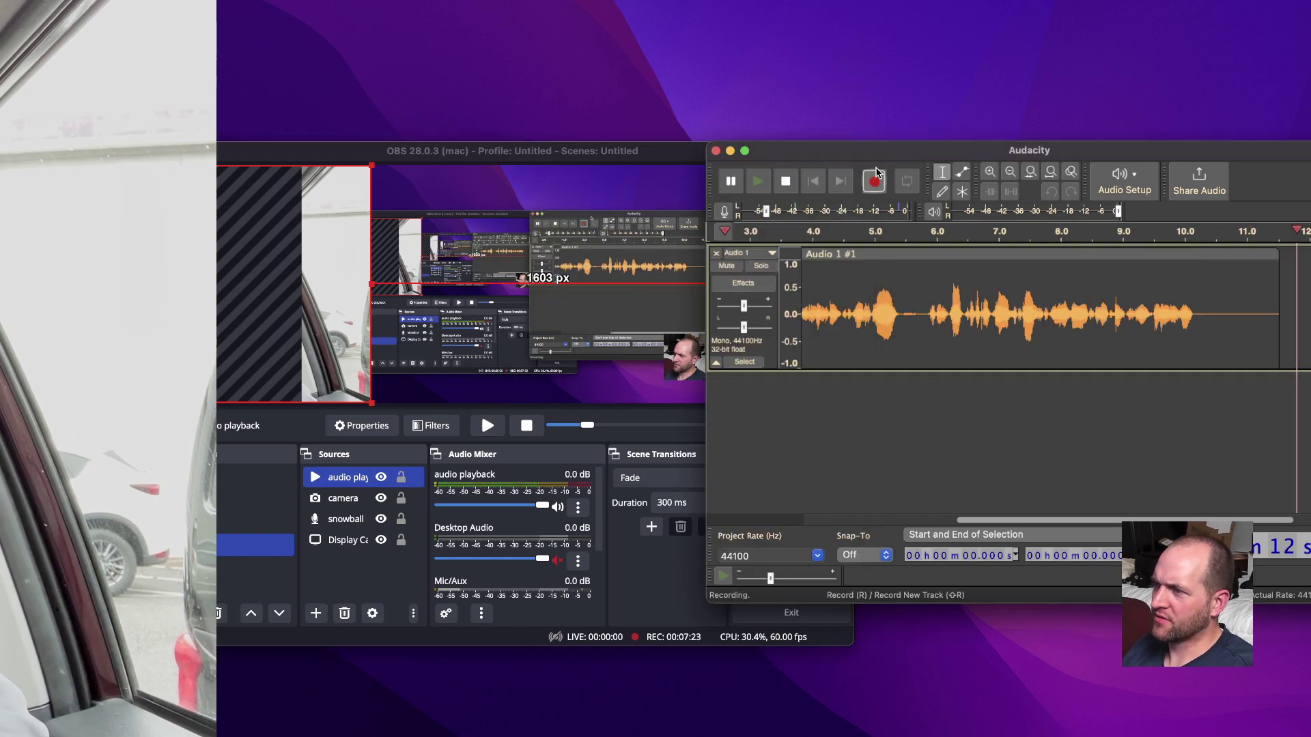
{"action": "key", "text": "space"}
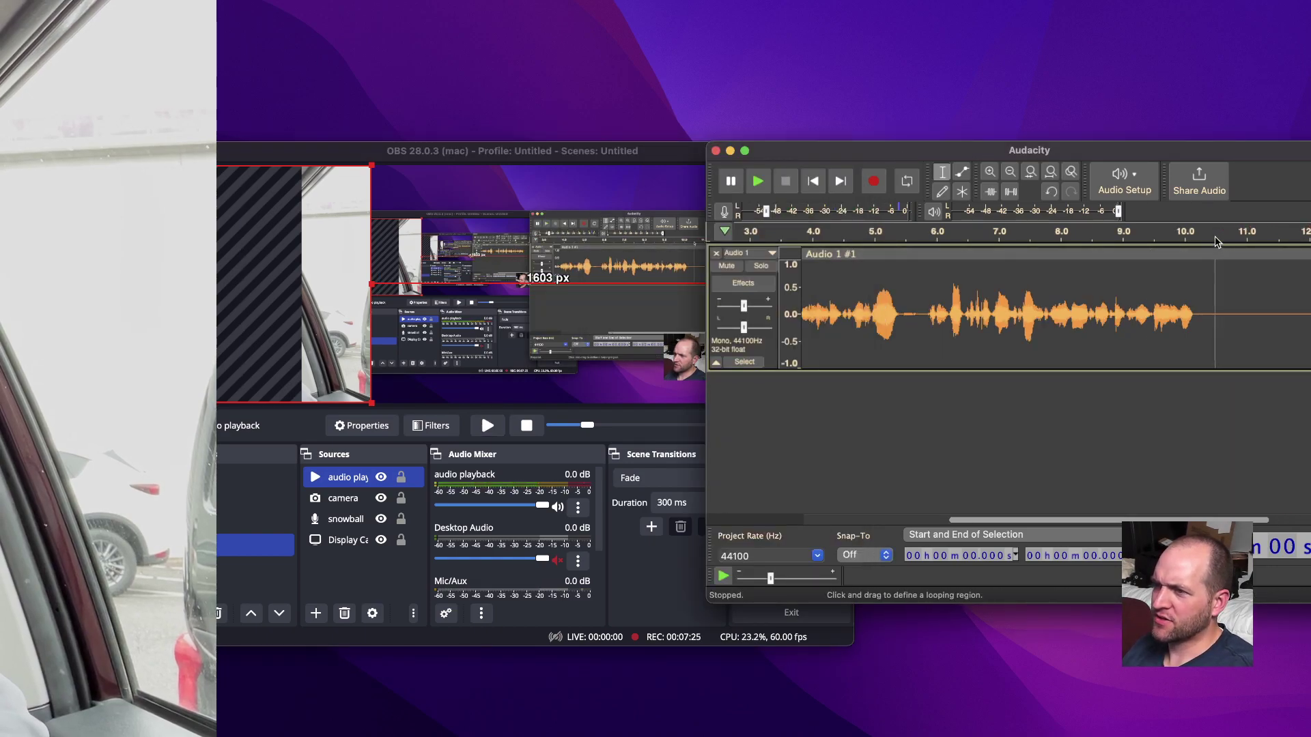
Play the recorded track from different points on the timeline to hear the noise-reduced result, and stop playback.
{"action": "left_click_drag", "start_coordinate": [1210, 232], "coordinate": [1229, 232]}
{"action": "left_click", "coordinate": [1192, 236]}
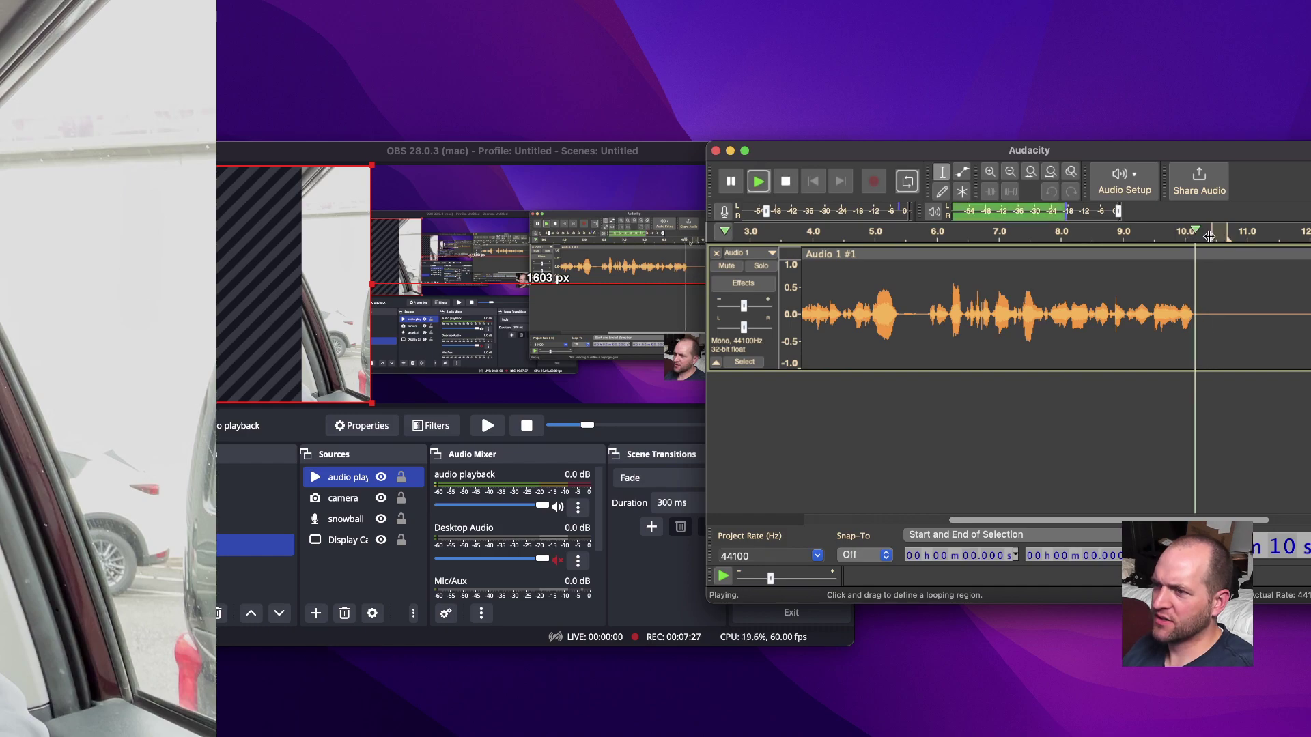
{"action": "left_click", "coordinate": [899, 239]}
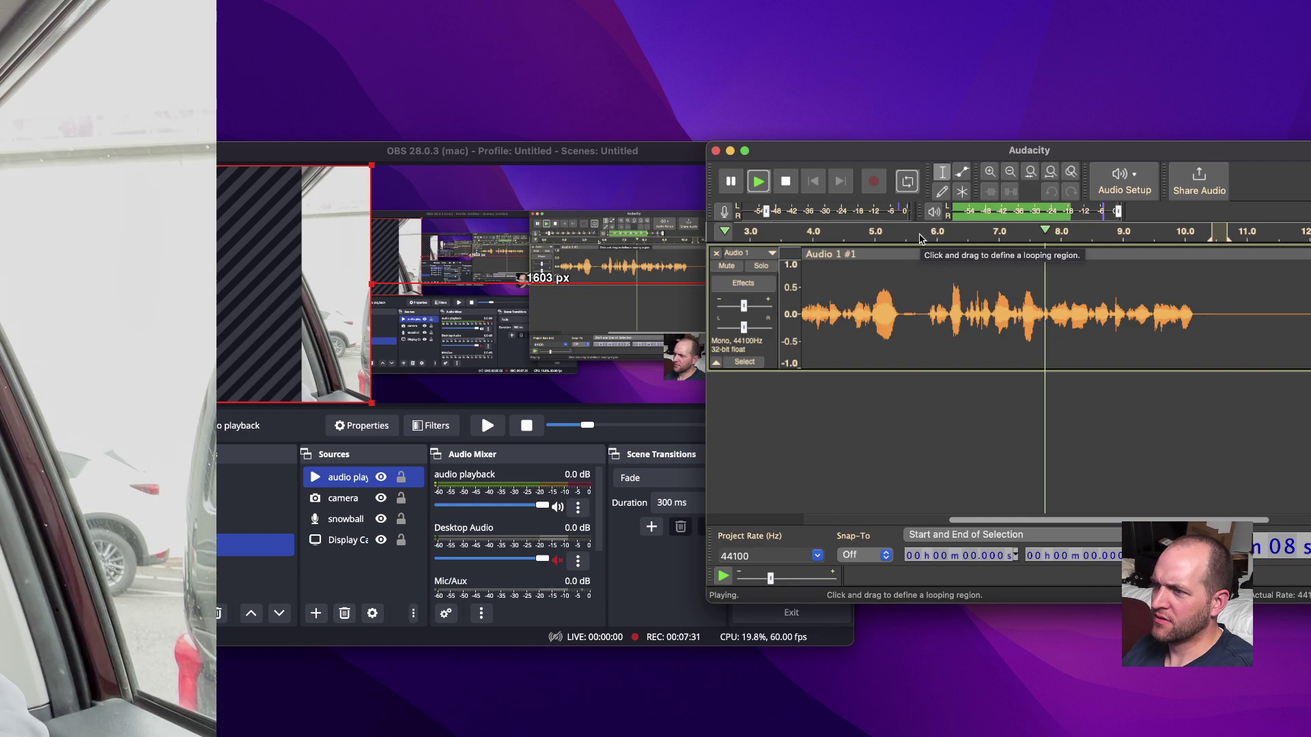
{"action": "left_click", "coordinate": [784, 182]}
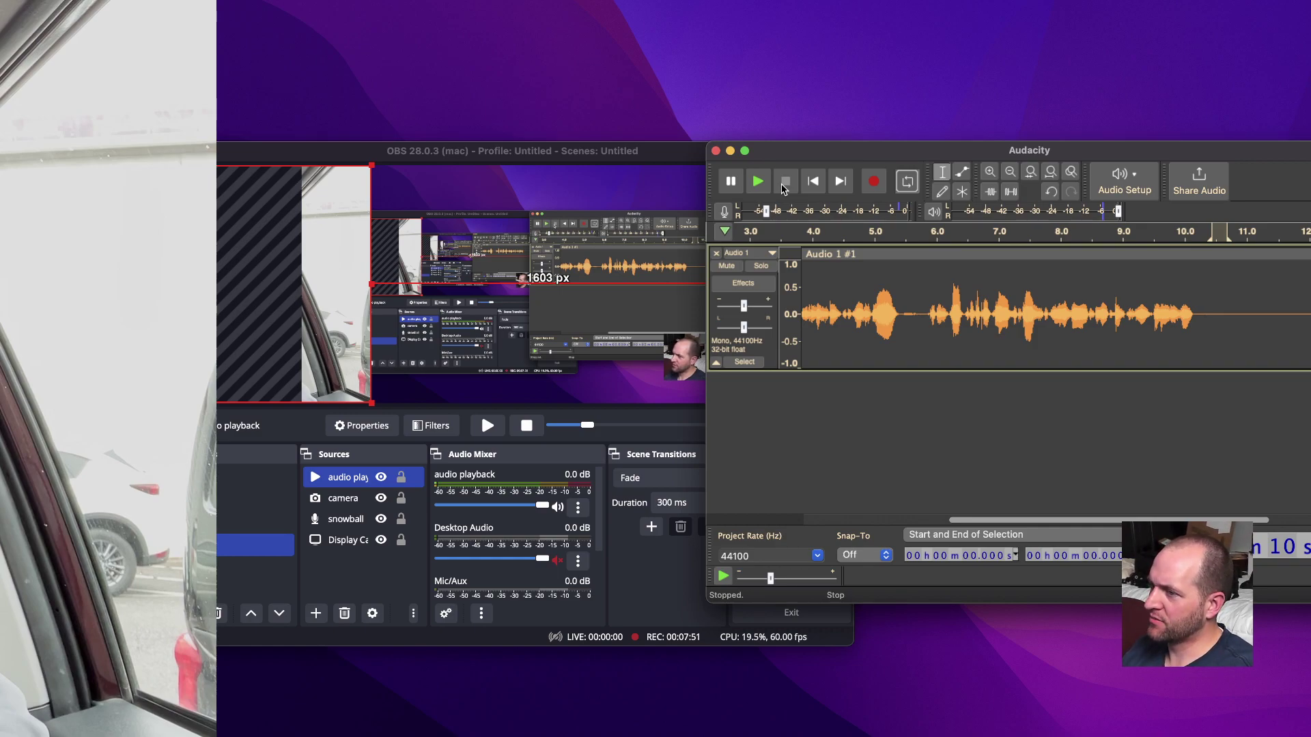
Hide OBS, and enlarge and center the Audacity window on the desktop.
{"action": "left_click_drag", "start_coordinate": [556, 161], "coordinate": [1189, 180]}
{"action": "key", "text": "super+h"}
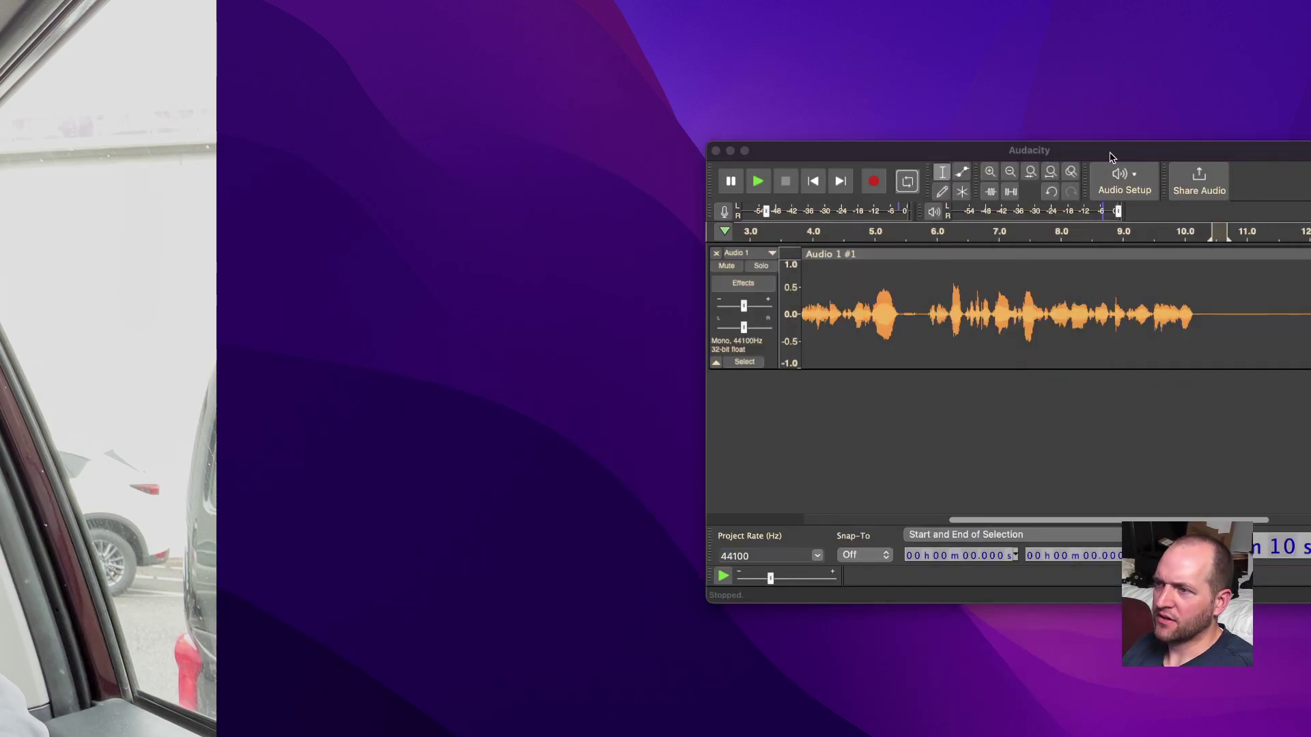
{"action": "left_click_drag", "start_coordinate": [1109, 153], "coordinate": [834, 164]}
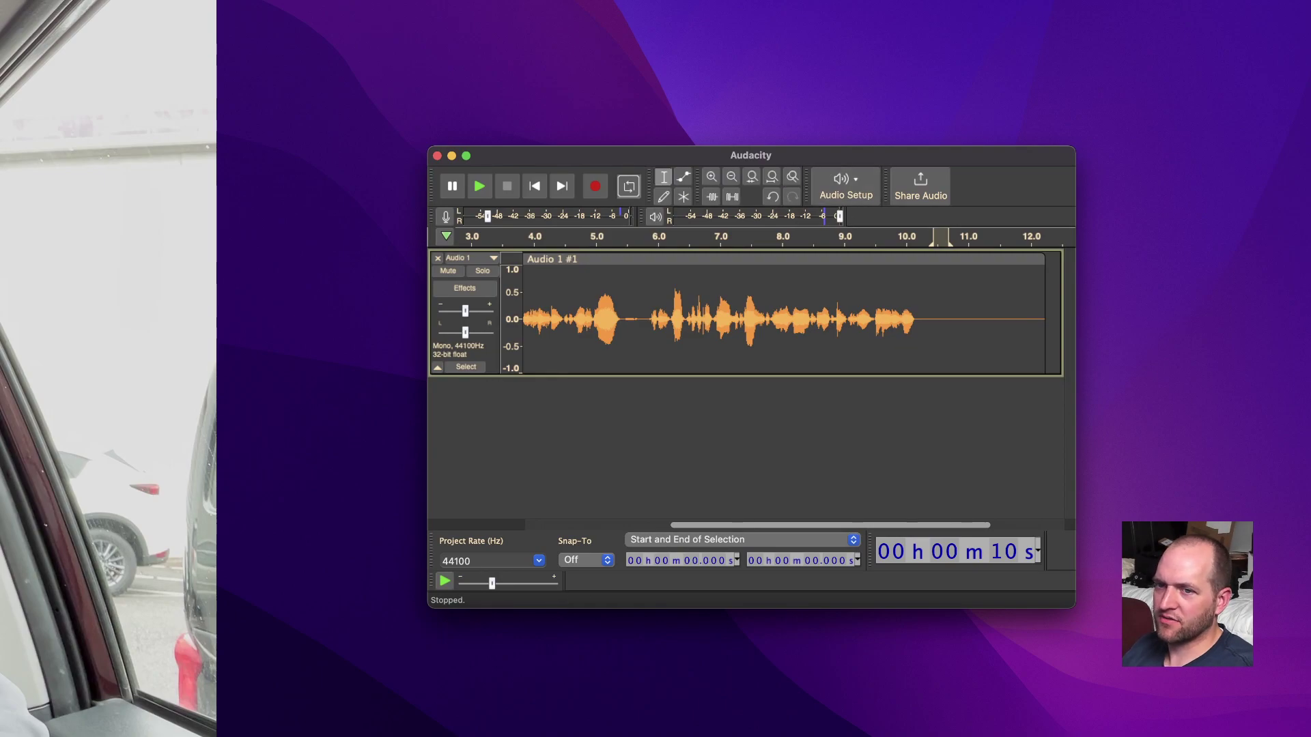
{"action": "left_click_drag", "start_coordinate": [1039, 153], "coordinate": [985, 132]}
{"action": "left_click_drag", "start_coordinate": [1020, 585], "coordinate": [1139, 696]}
{"action": "left_click_drag", "start_coordinate": [756, 140], "coordinate": [639, 97]}
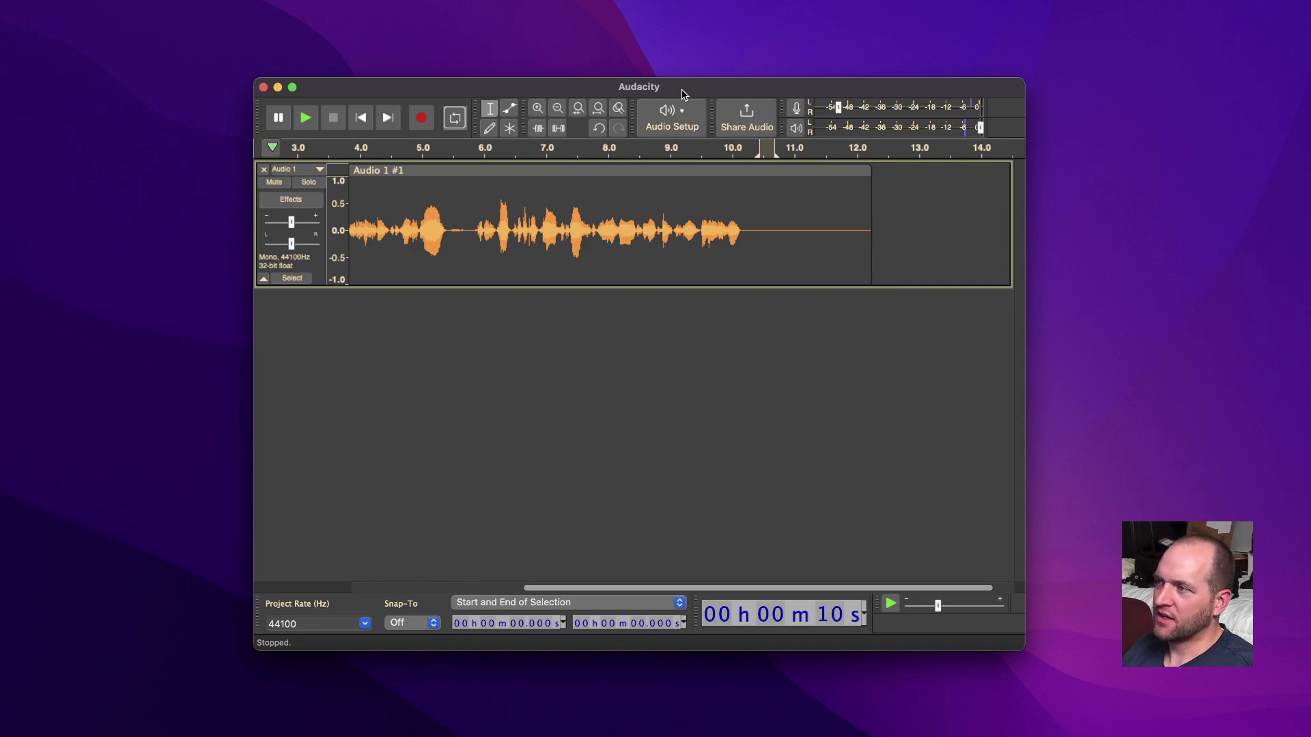
{"action": "left_click_drag", "start_coordinate": [681, 93], "coordinate": [686, 91]}
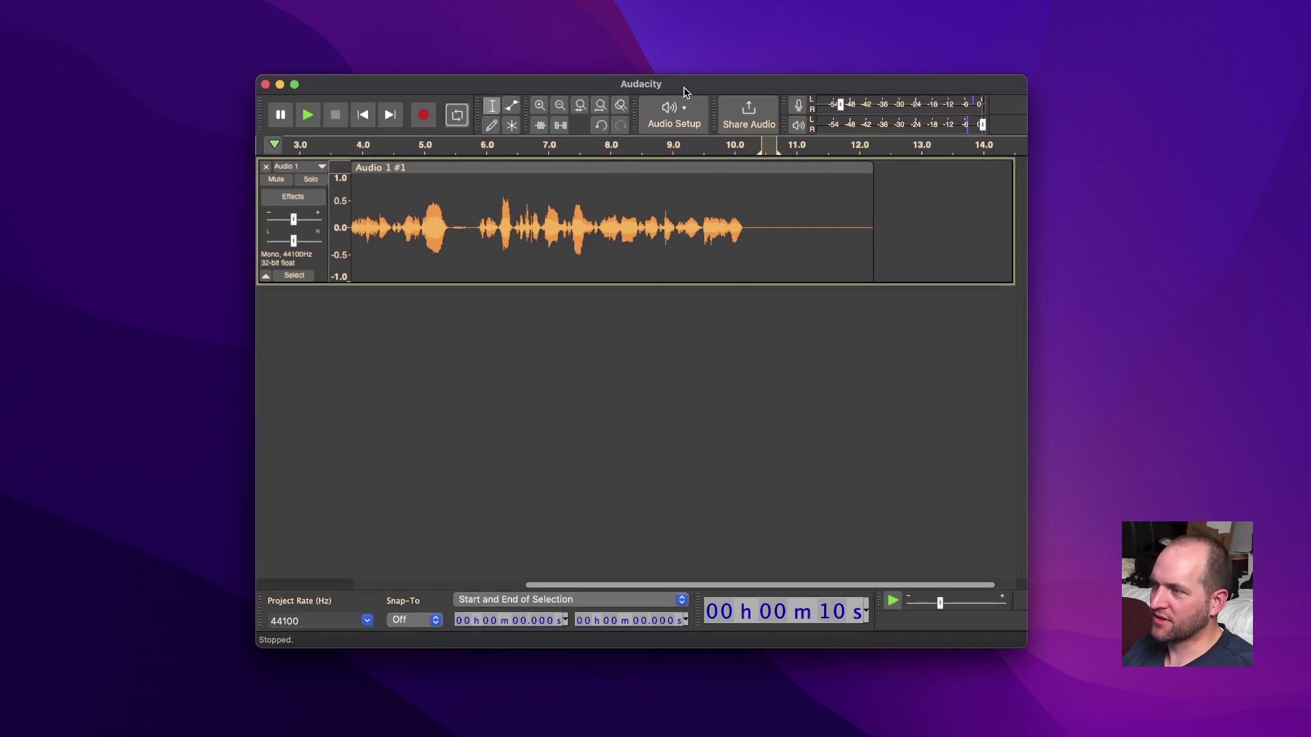